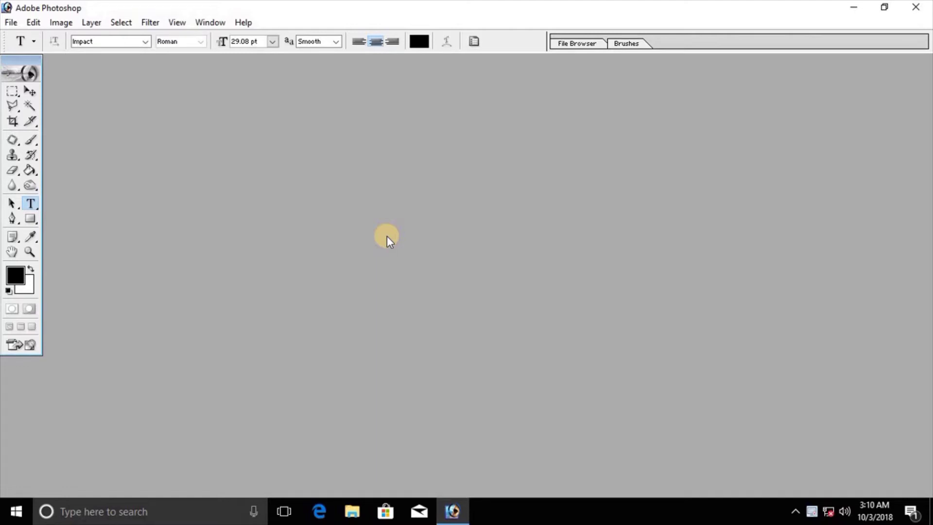
Open the bridal portrait bw-.jpg as an RGB document.
{"action": "double_click", "coordinate": [386, 235]}
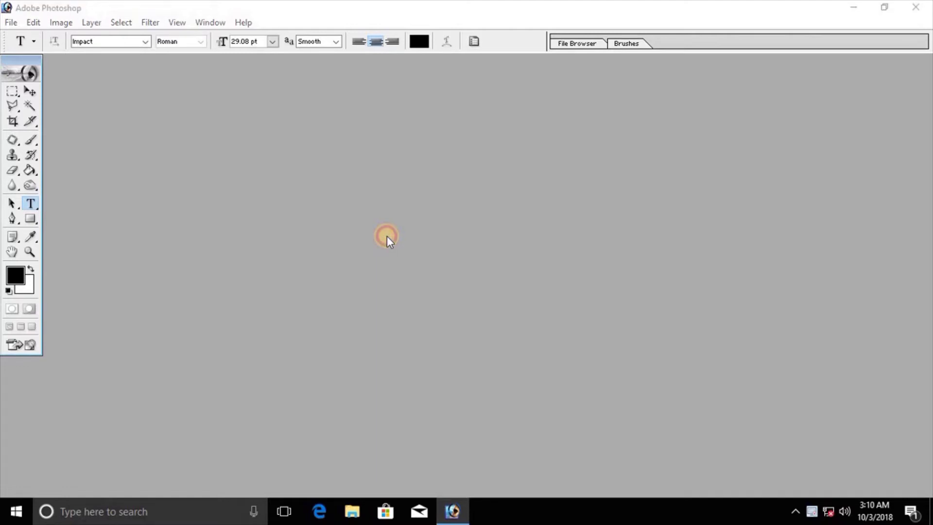
{"action": "left_click", "coordinate": [878, 370]}
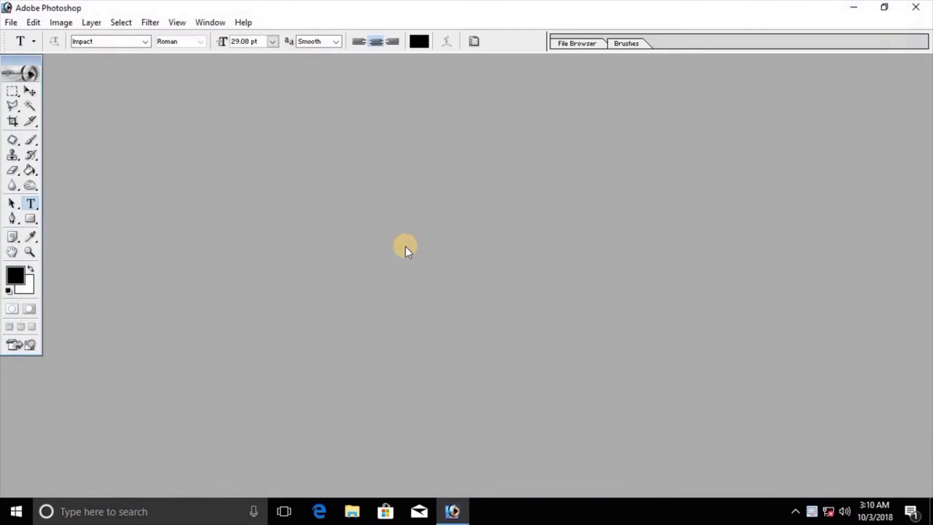
{"action": "double_click", "coordinate": [404, 246]}
{"action": "left_click", "coordinate": [200, 48]}
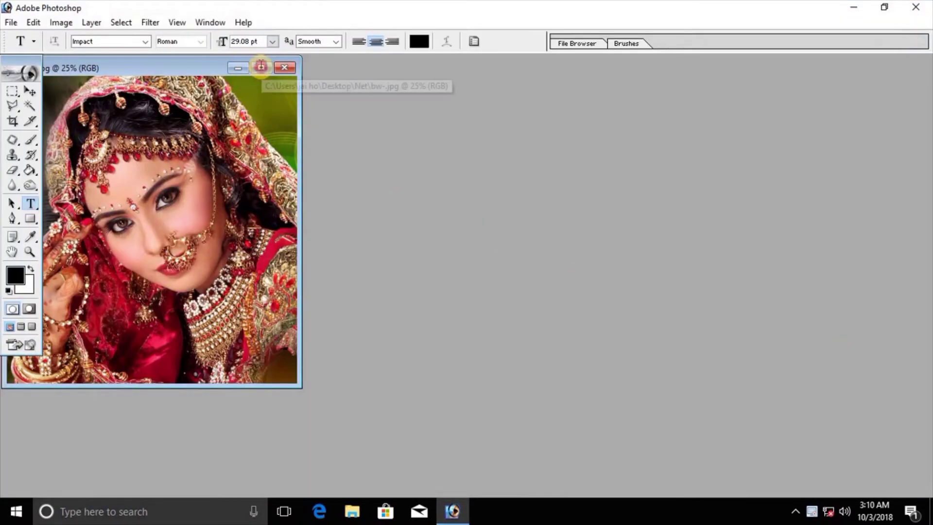
Maximize the document, show the Layers panel, and cut and paste the photo onto Layer 1.
{"action": "left_click", "coordinate": [260, 68]}
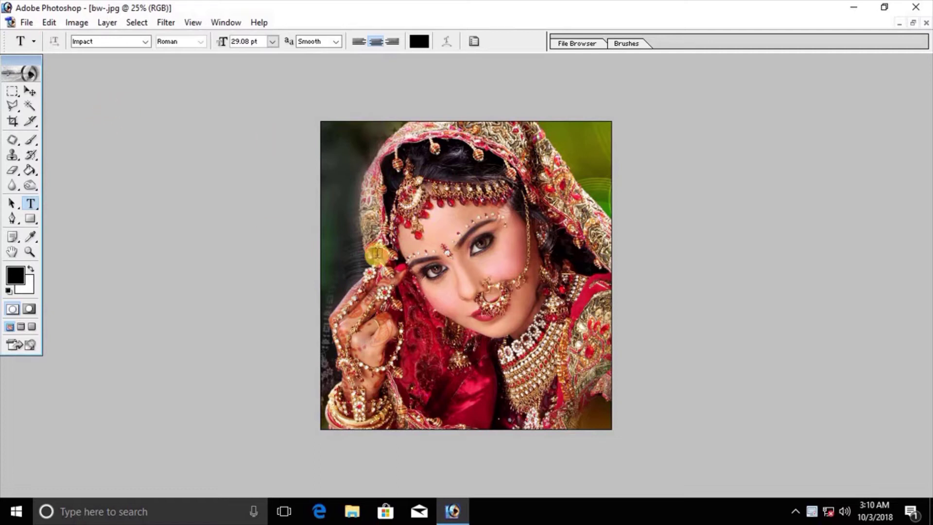
{"action": "left_click", "coordinate": [223, 23]}
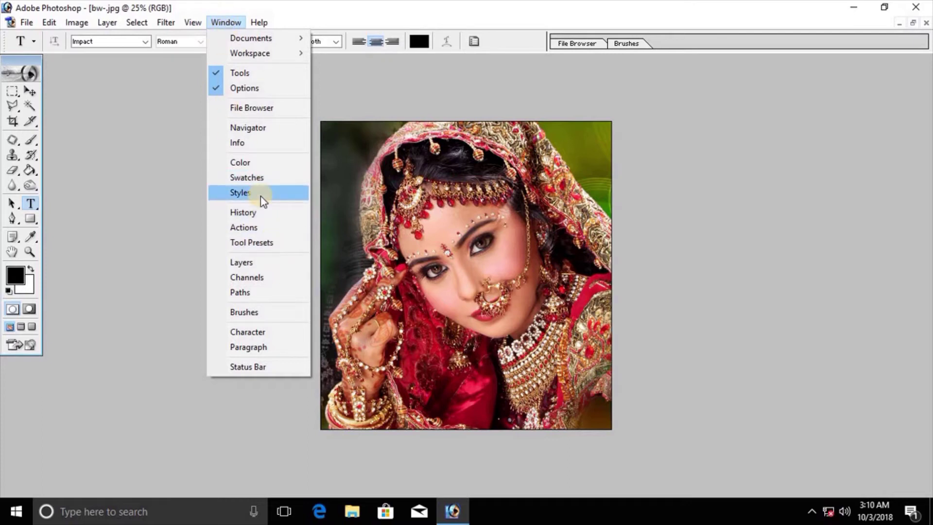
{"action": "left_click", "coordinate": [276, 262]}
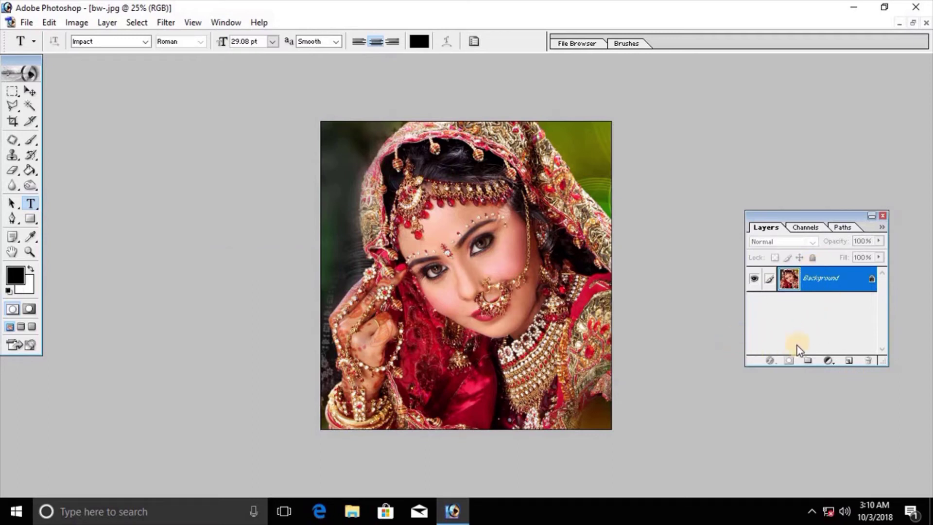
{"action": "key", "text": "ctrl+x"}
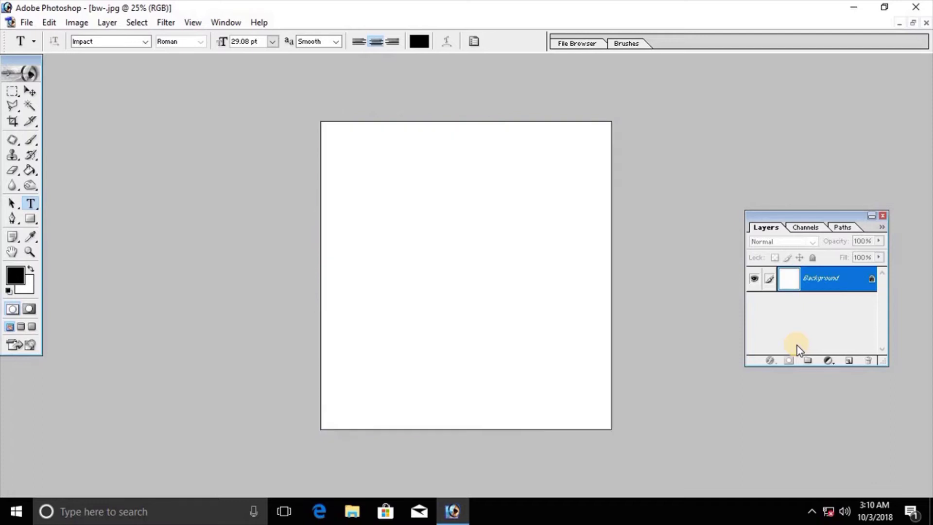
{"action": "key", "text": "ctrl+v"}
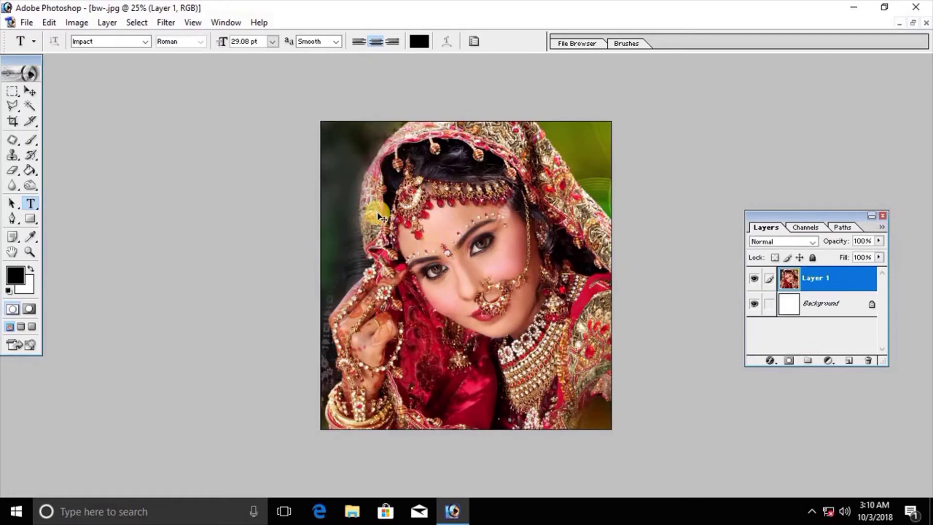
Try the Replace Color adjustment twice, cancelling both trials.
{"action": "left_click", "coordinate": [77, 23]}
{"action": "mouse_move", "coordinate": [107, 57]}
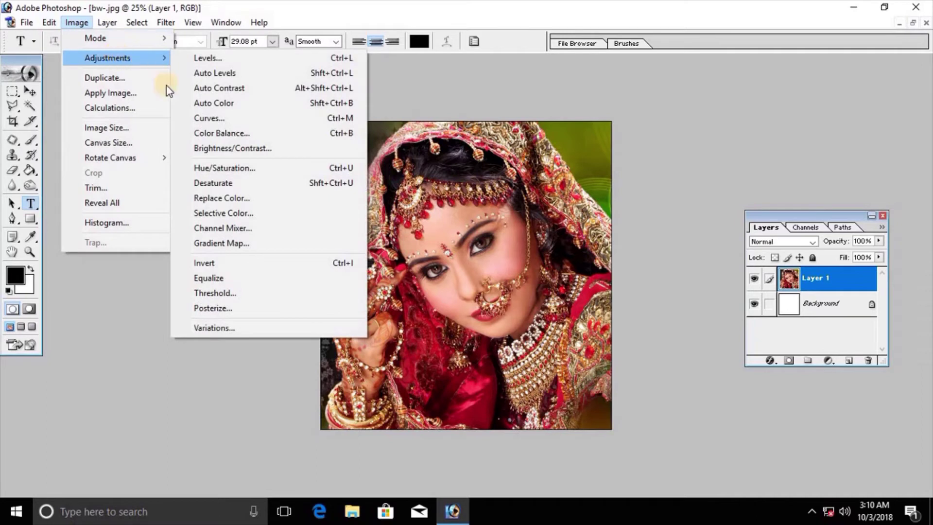
{"action": "left_click", "coordinate": [287, 203]}
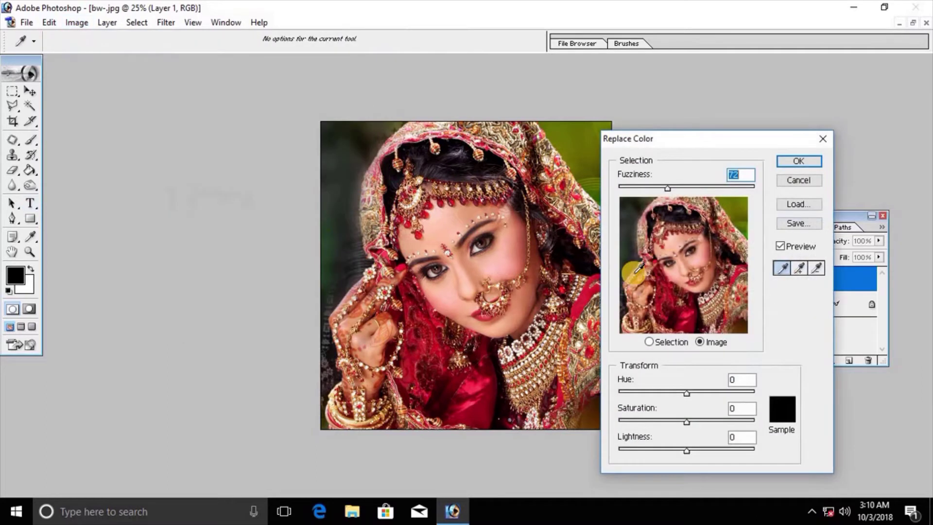
{"action": "left_click", "coordinate": [801, 182]}
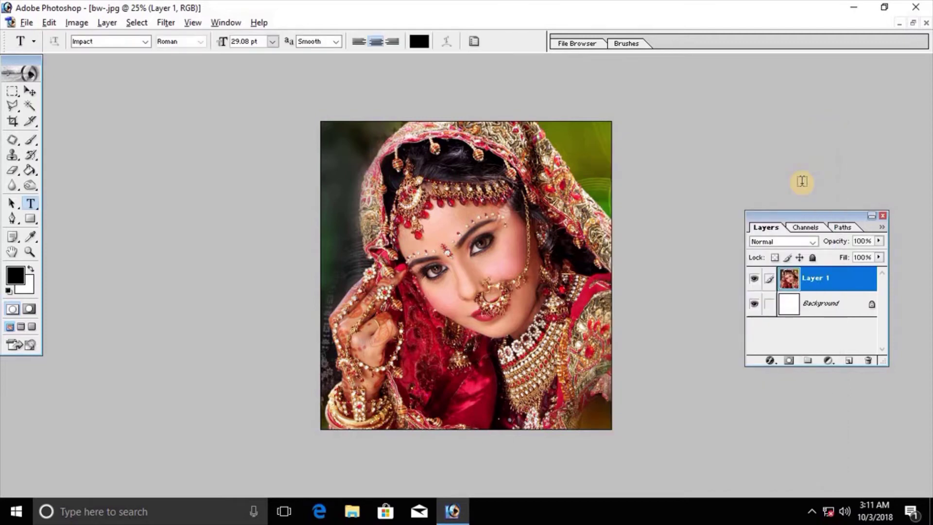
{"action": "key", "text": "alt+i"}
{"action": "key", "text": "a"}
{"action": "key", "text": "p"}
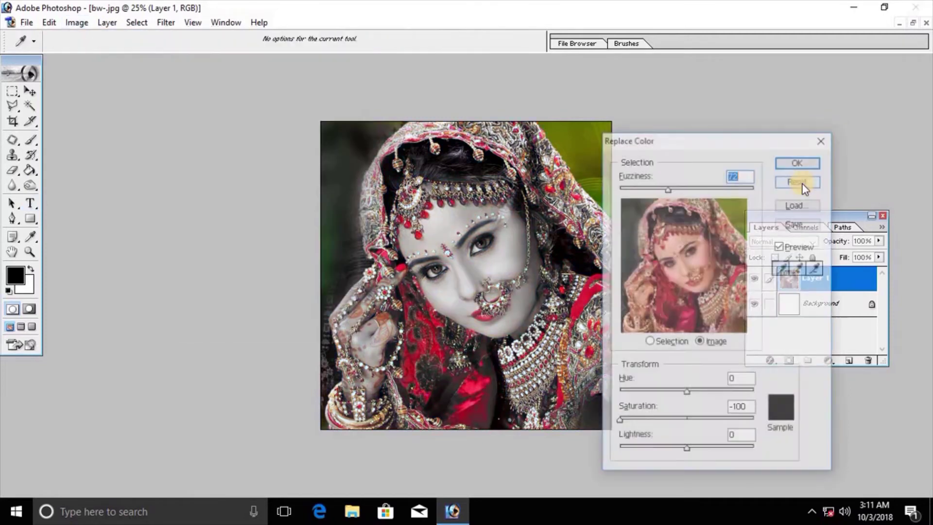
{"action": "left_click", "coordinate": [800, 182]}
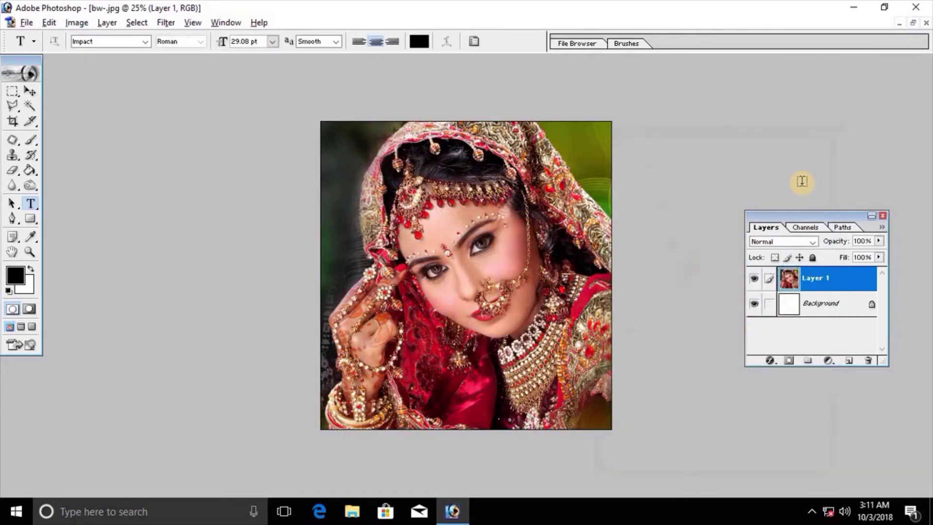
Reopen Replace Color through the Image > Adjustments shortcut keys Alt+I, A, P.
{"action": "key", "text": "alt+i"}
{"action": "key", "text": "a"}
{"action": "key", "text": "alt+i"}
{"action": "key", "text": "a"}
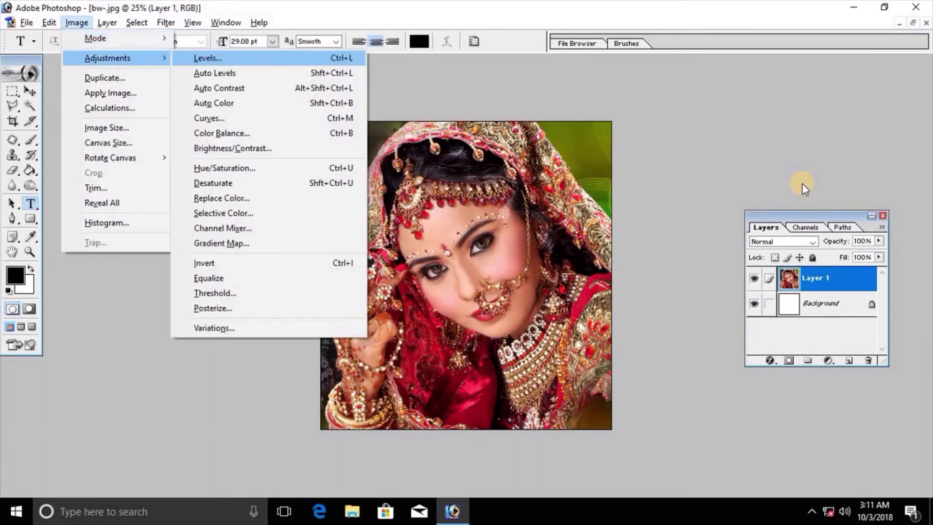
{"action": "key", "text": "p"}
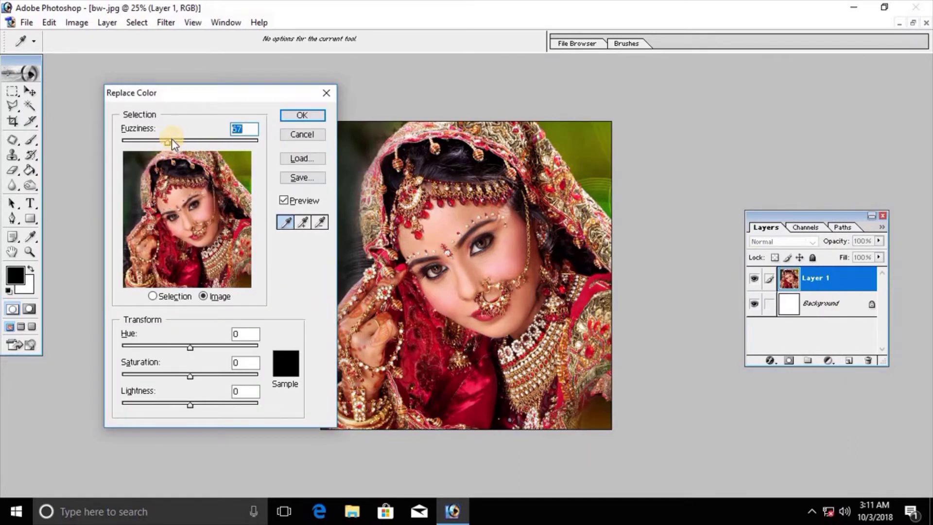
Set Replace Color Fuzziness to 60 and Saturation to -100, checking the selection mask.
{"action": "left_click_drag", "start_coordinate": [170, 144], "coordinate": [162, 144]}
{"action": "left_click", "coordinate": [153, 298]}
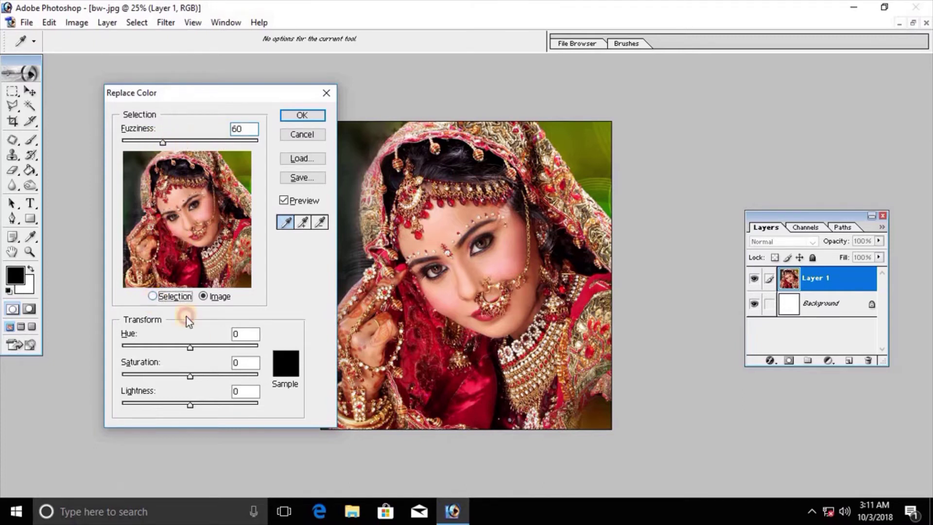
{"action": "left_click", "coordinate": [204, 297]}
{"action": "left_click_drag", "start_coordinate": [191, 377], "coordinate": [114, 372]}
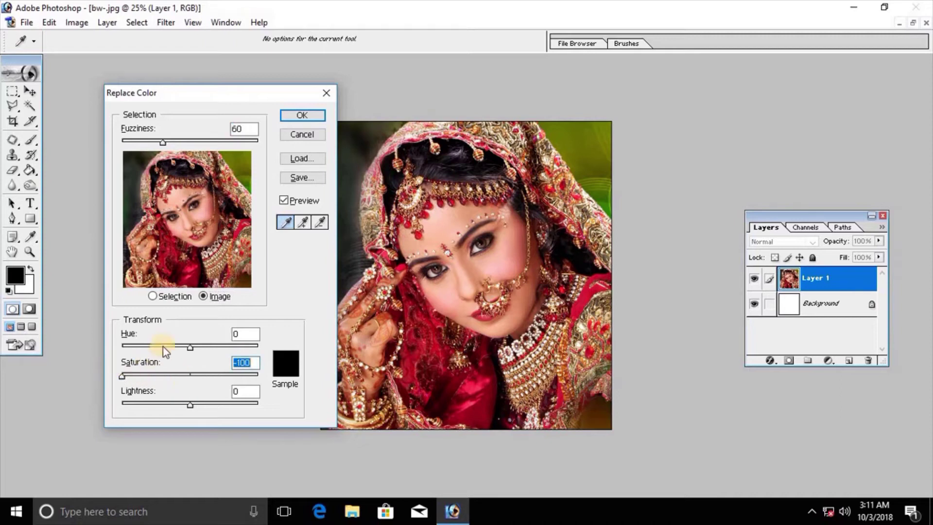
Sample the cheek and face skin tones with the Replace Color eyedroppers.
{"action": "left_click", "coordinate": [304, 223]}
{"action": "left_click", "coordinate": [508, 256]}
{"action": "left_click", "coordinate": [513, 246]}
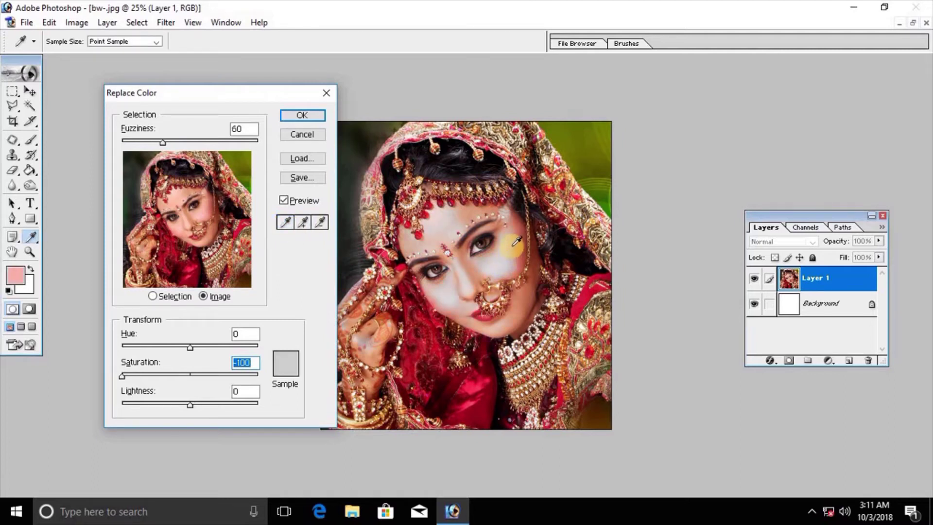
{"action": "left_click", "coordinate": [505, 271]}
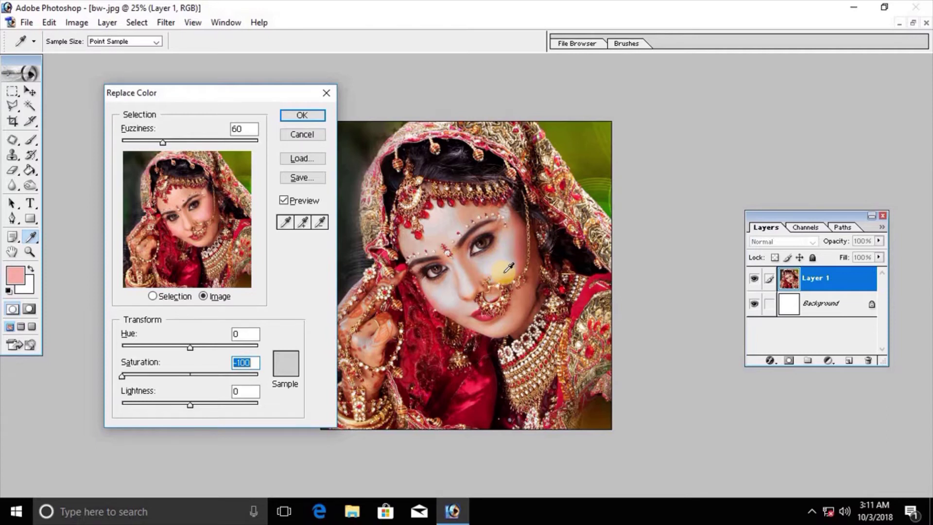
{"action": "left_click", "coordinate": [319, 224]}
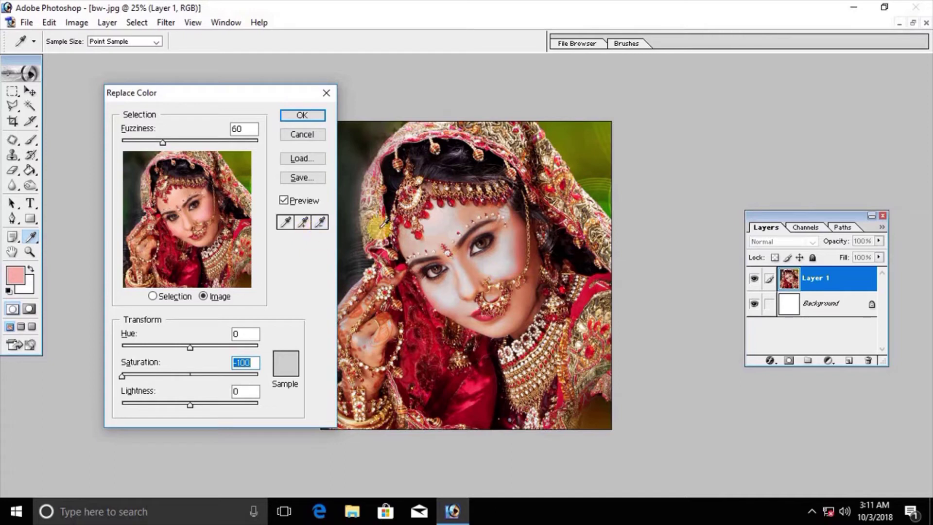
{"action": "left_click", "coordinate": [289, 225]}
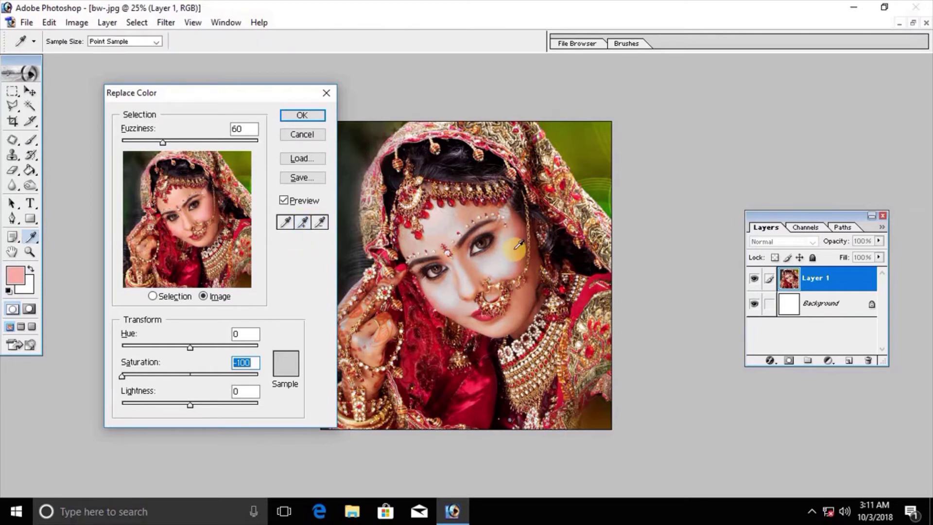
{"action": "left_click_drag", "start_coordinate": [519, 276], "coordinate": [524, 233]}
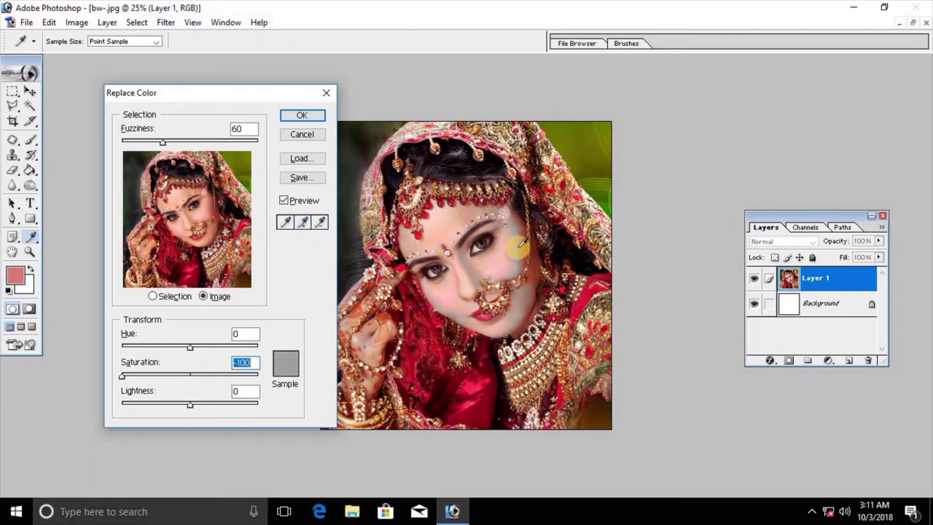
Add cheek and darker face tones to the Replace Color sample.
{"action": "left_click", "coordinate": [301, 222]}
{"action": "left_click", "coordinate": [505, 262]}
{"action": "left_click", "coordinate": [309, 220]}
{"action": "left_click", "coordinate": [306, 222]}
{"action": "left_click", "coordinate": [506, 259]}
{"action": "left_click", "coordinate": [523, 232]}
{"action": "left_click", "coordinate": [526, 243]}
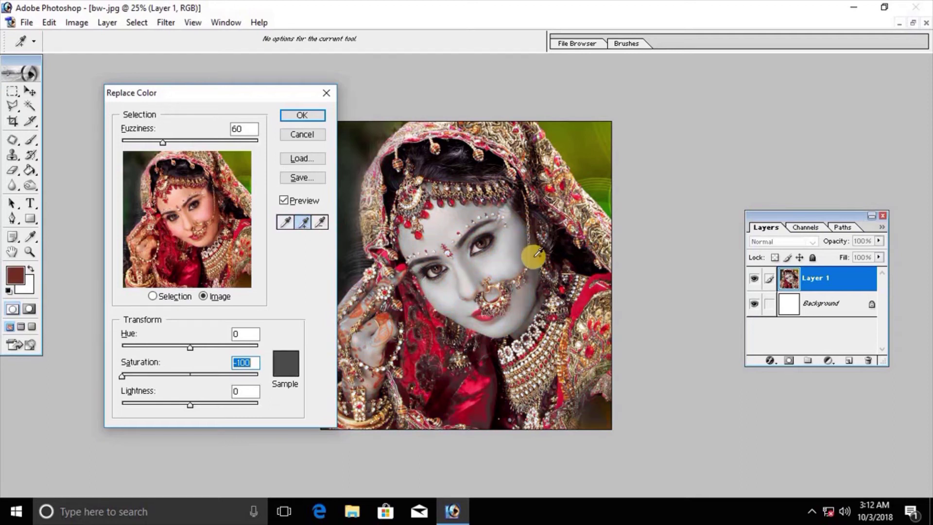
Add lighter face, forehead and nose tones so the whole face turns grey.
{"action": "left_click", "coordinate": [517, 297]}
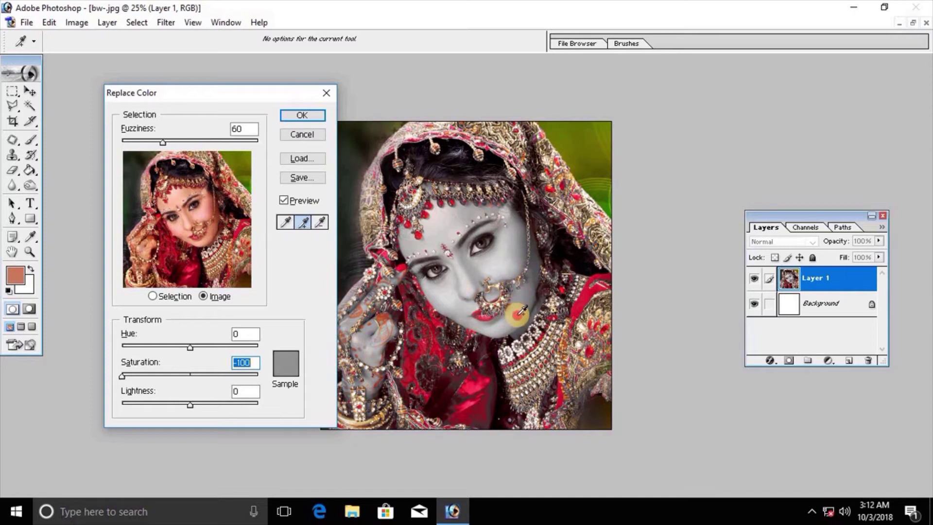
{"action": "left_click", "coordinate": [510, 321]}
{"action": "left_click", "coordinate": [449, 297]}
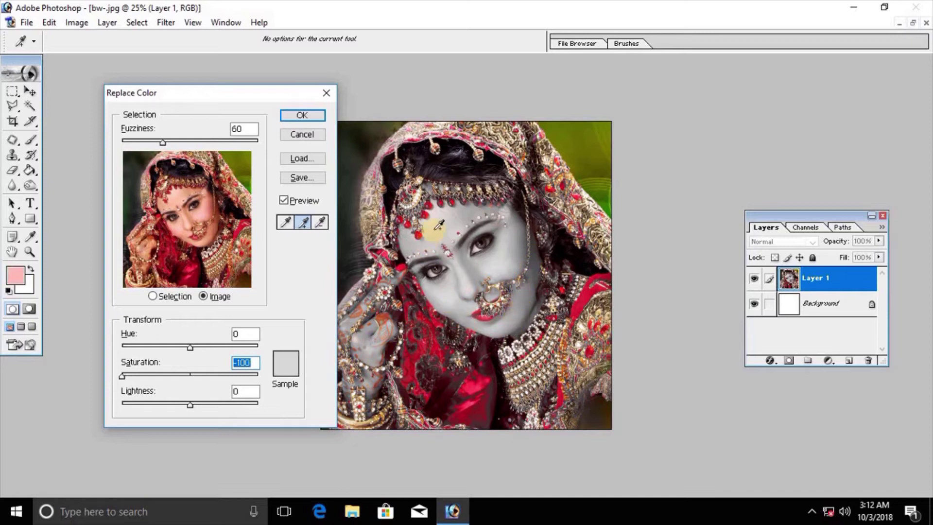
{"action": "left_click", "coordinate": [460, 212]}
{"action": "left_click", "coordinate": [445, 248]}
{"action": "left_click", "coordinate": [462, 212]}
{"action": "left_click", "coordinate": [505, 253]}
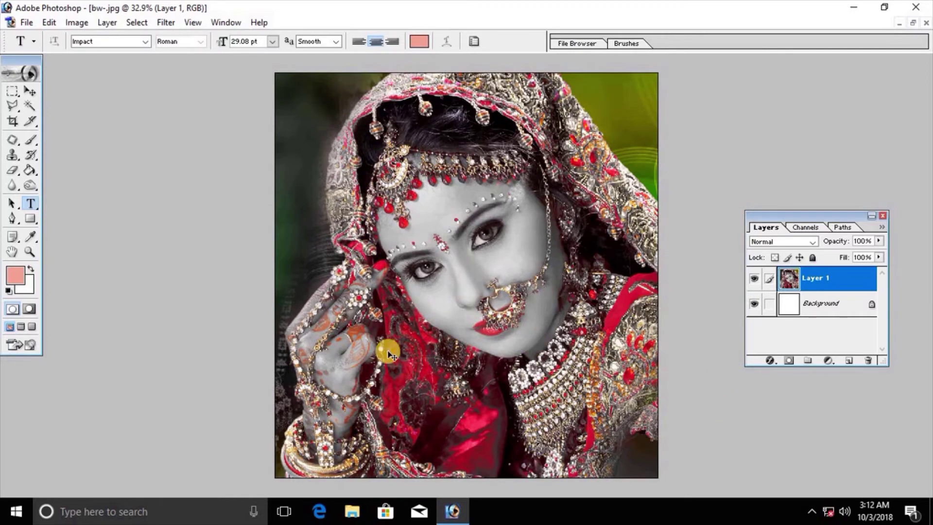
Open and dismiss Curves, then bring up Brightness/Contrast on the greyed portrait.
{"action": "right_click", "coordinate": [530, 280]}
{"action": "left_click", "coordinate": [546, 289]}
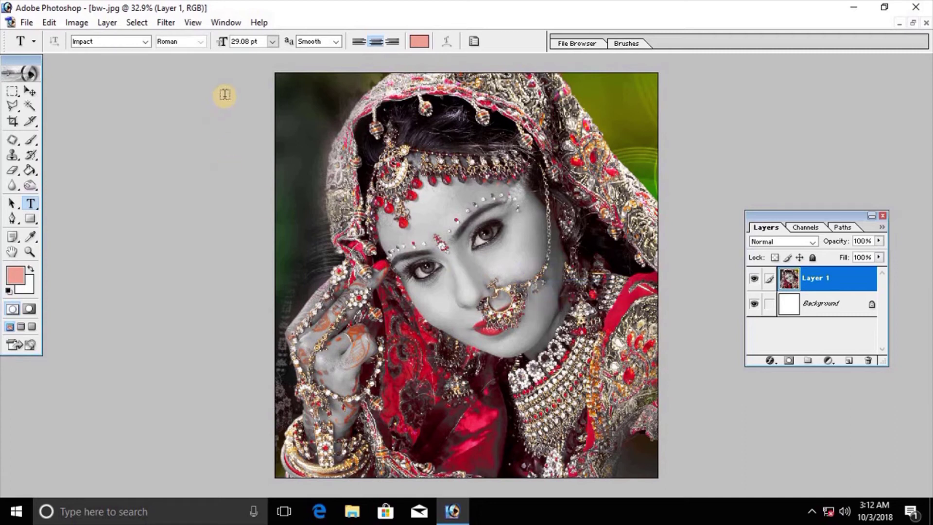
{"action": "left_click", "coordinate": [79, 27]}
{"action": "mouse_move", "coordinate": [107, 57]}
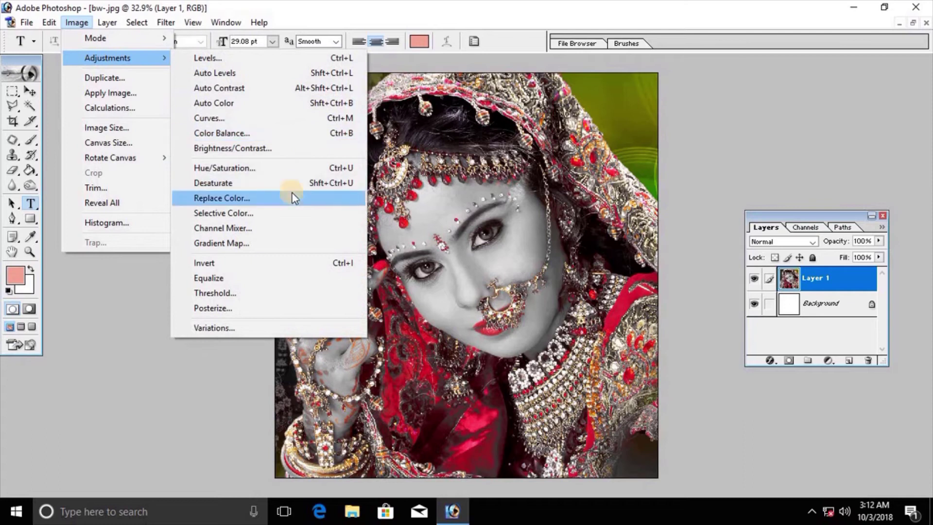
{"action": "left_click", "coordinate": [291, 123]}
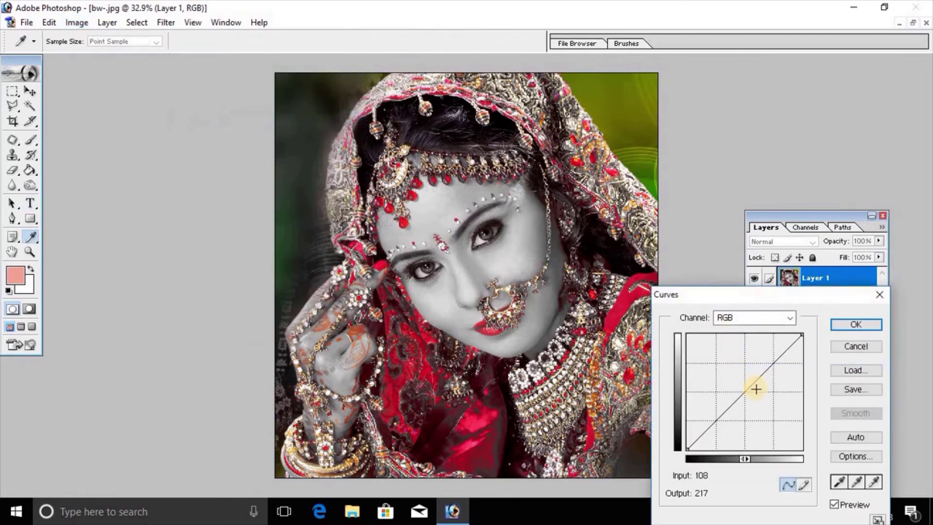
{"action": "key", "text": "Escape"}
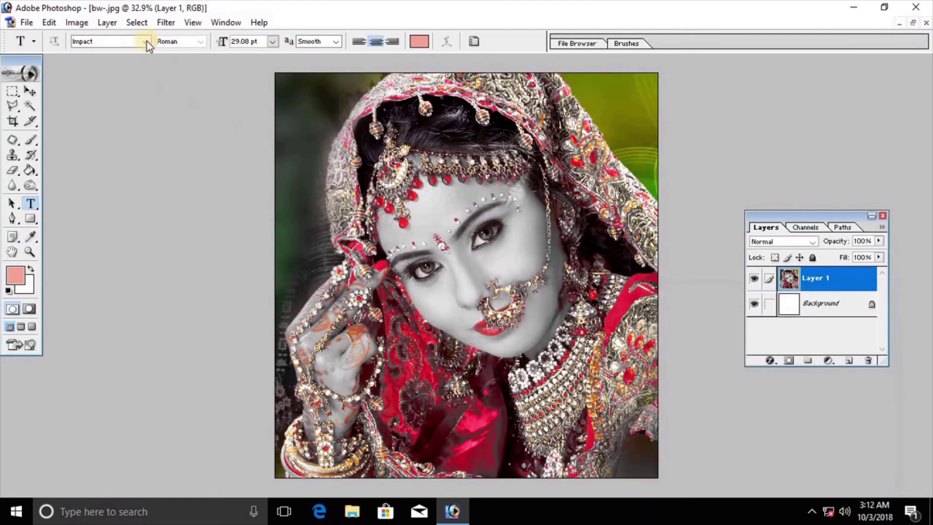
{"action": "left_click", "coordinate": [77, 22]}
{"action": "mouse_move", "coordinate": [107, 57]}
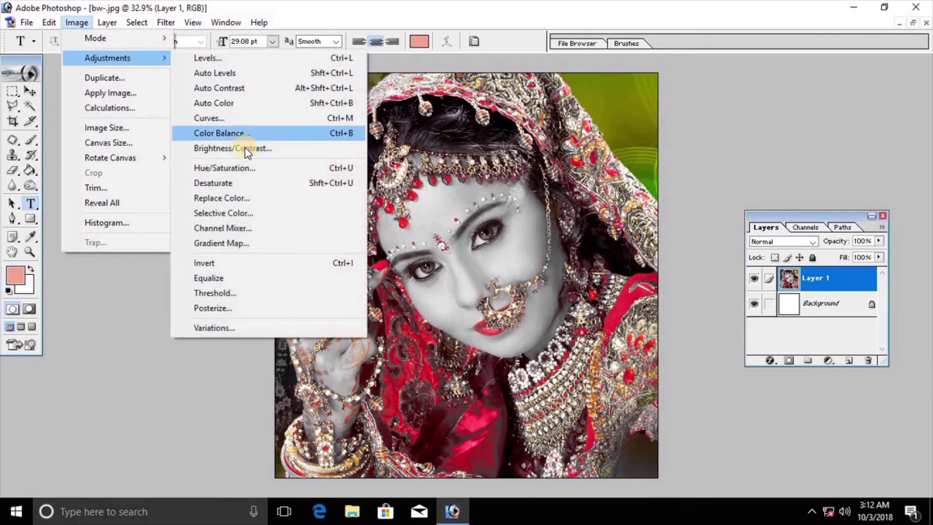
{"action": "left_click", "coordinate": [245, 149]}
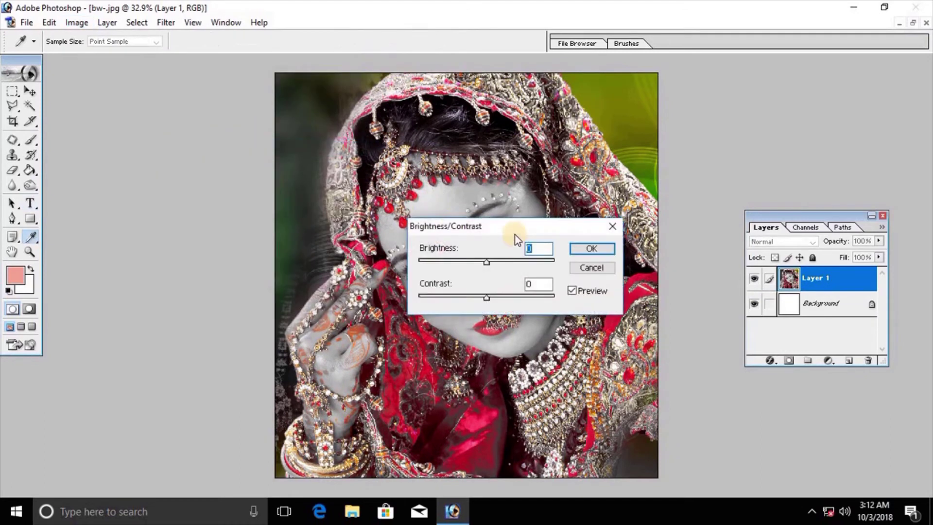
Set Brightness to -8 and Contrast to +17, then confirm the adjustment.
{"action": "left_click_drag", "start_coordinate": [515, 235], "coordinate": [680, 268]}
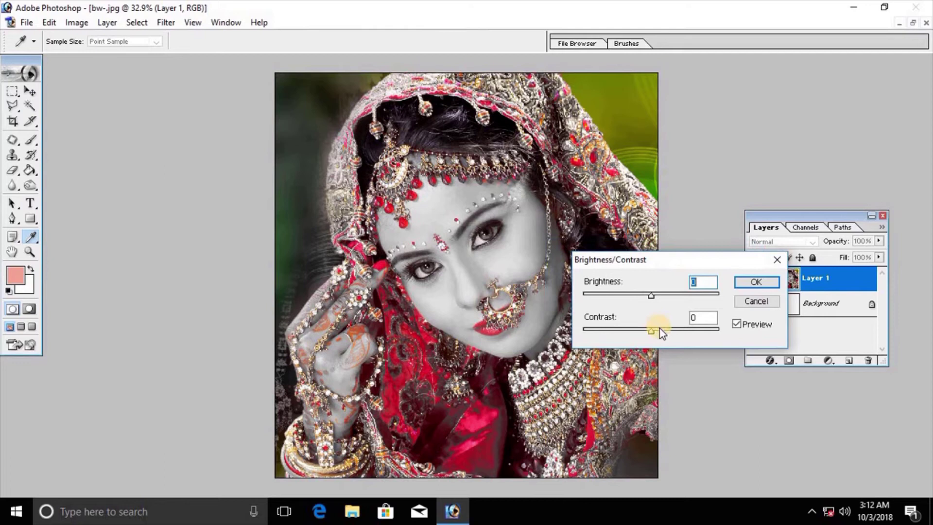
{"action": "left_click", "coordinate": [660, 329]}
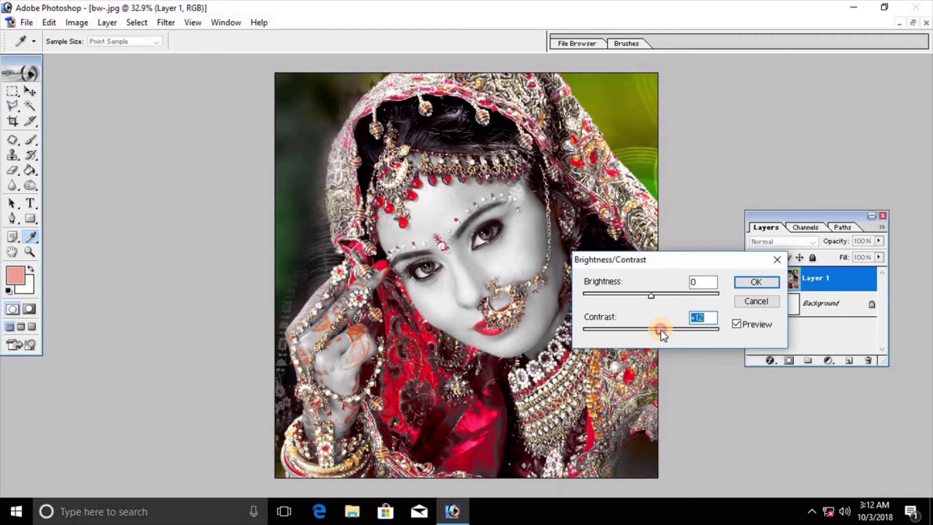
{"action": "left_click_drag", "start_coordinate": [660, 331], "coordinate": [658, 328]}
{"action": "mouse_move", "coordinate": [646, 294]}
{"action": "left_mouse_down"}
{"action": "mouse_move", "coordinate": [655, 295]}
{"action": "mouse_move", "coordinate": [645, 295]}
{"action": "left_mouse_up"}
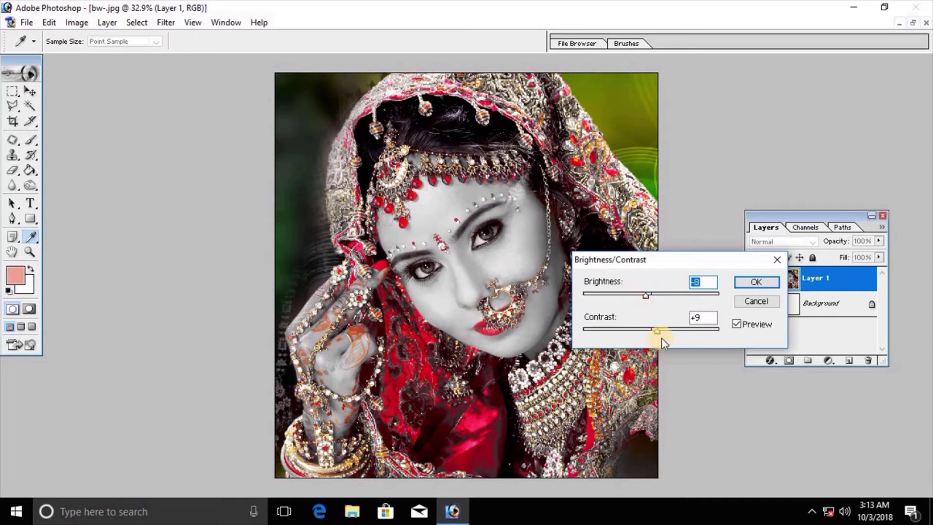
{"action": "mouse_move", "coordinate": [659, 334]}
{"action": "left_mouse_down"}
{"action": "mouse_move", "coordinate": [645, 339]}
{"action": "mouse_move", "coordinate": [662, 336]}
{"action": "left_mouse_up"}
{"action": "left_click", "coordinate": [750, 285]}
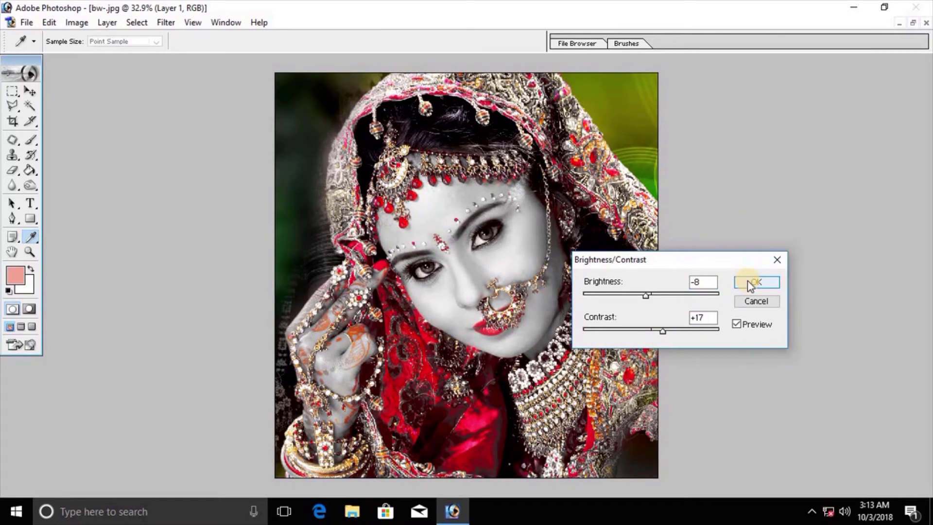
{"action": "key", "text": "t"}
{"action": "key", "text": "F7"}
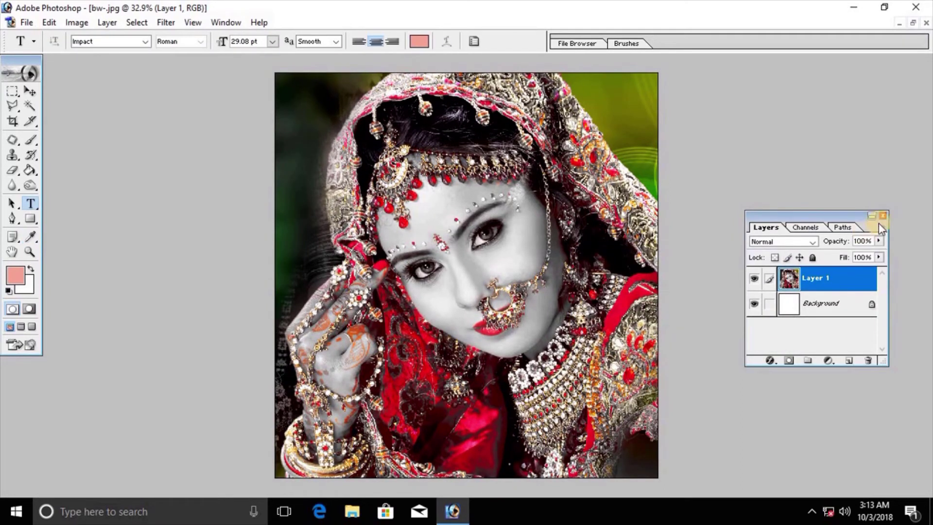
Close the Layers panel, then open the Window menu.
{"action": "left_click", "coordinate": [881, 215]}
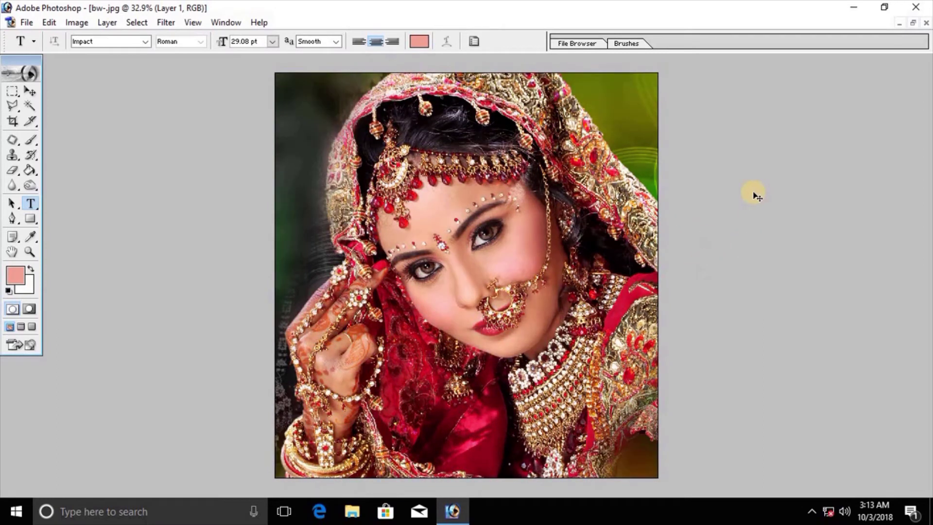
{"action": "left_click", "coordinate": [226, 22]}
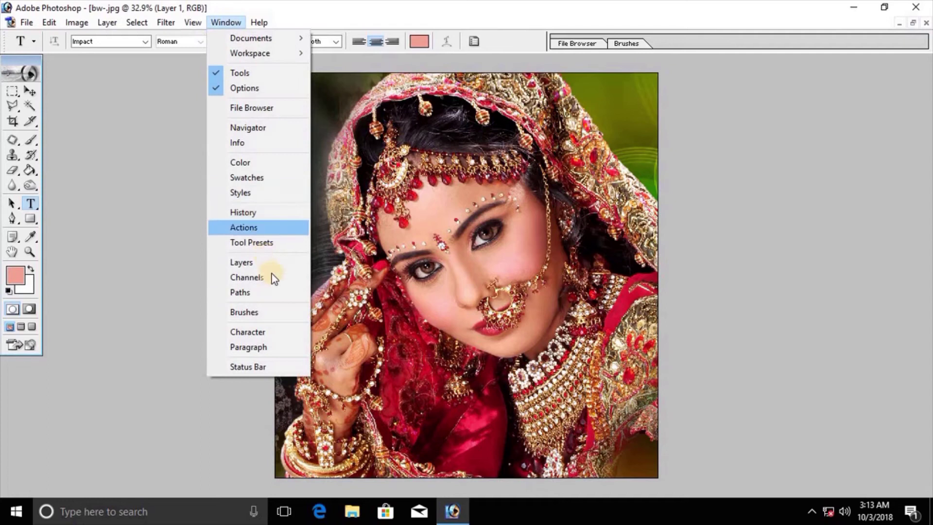
Create Action 1 with the F6 shortcut in the Actions panel and start recording.
{"action": "left_click", "coordinate": [268, 232]}
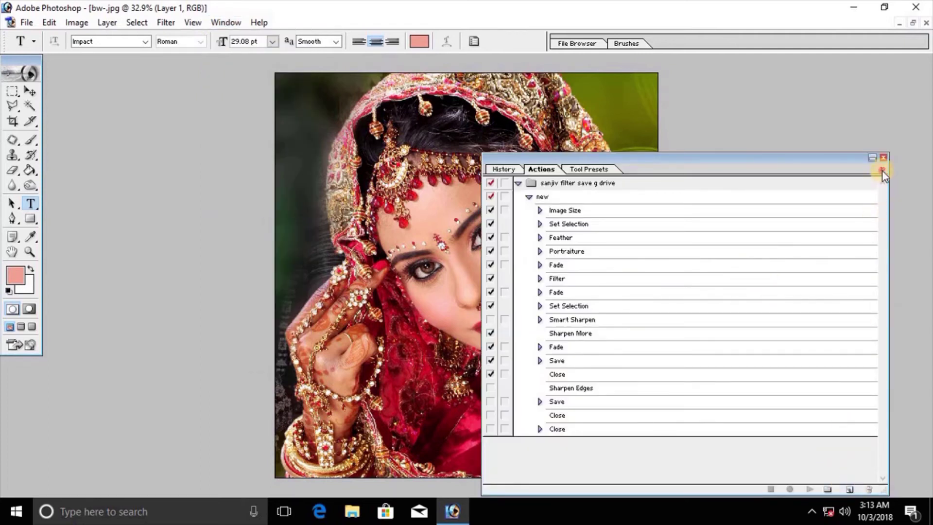
{"action": "left_click", "coordinate": [881, 168]}
{"action": "left_click", "coordinate": [814, 139]}
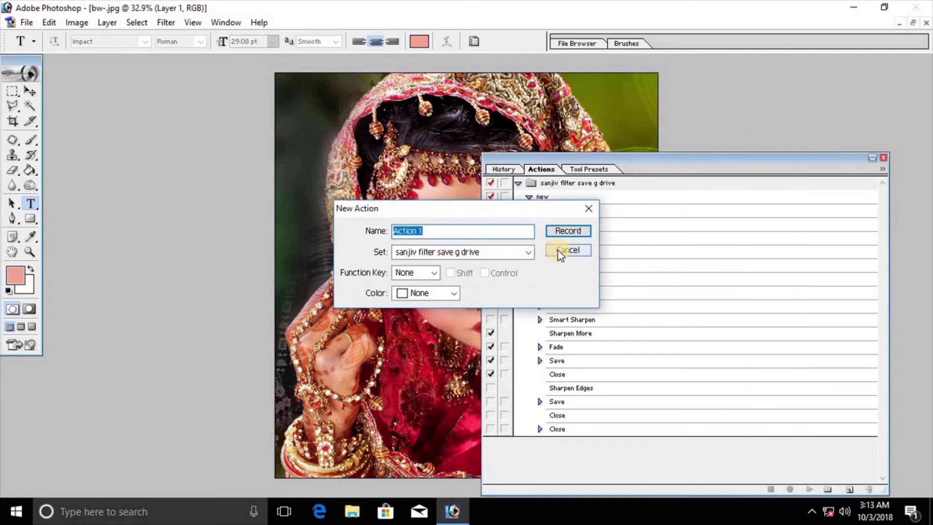
{"action": "left_click", "coordinate": [422, 275]}
{"action": "left_click", "coordinate": [423, 282]}
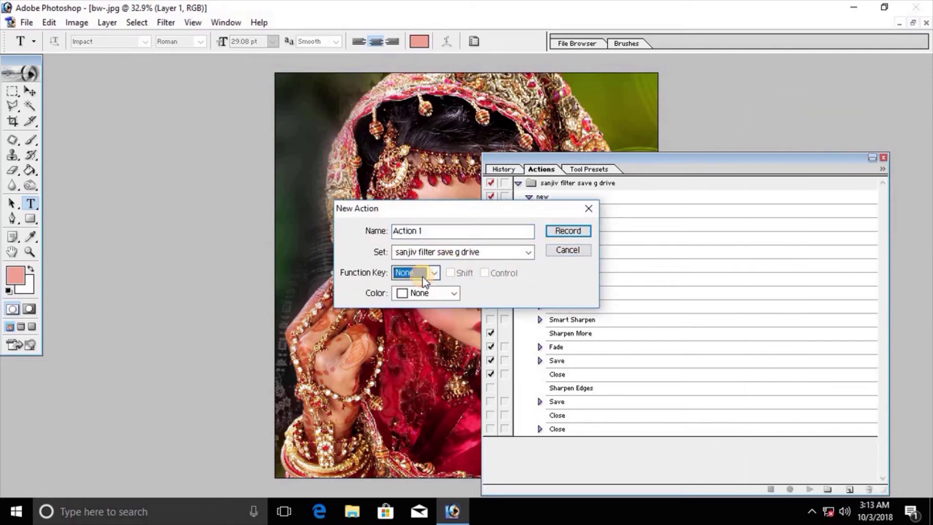
{"action": "left_click", "coordinate": [422, 276]}
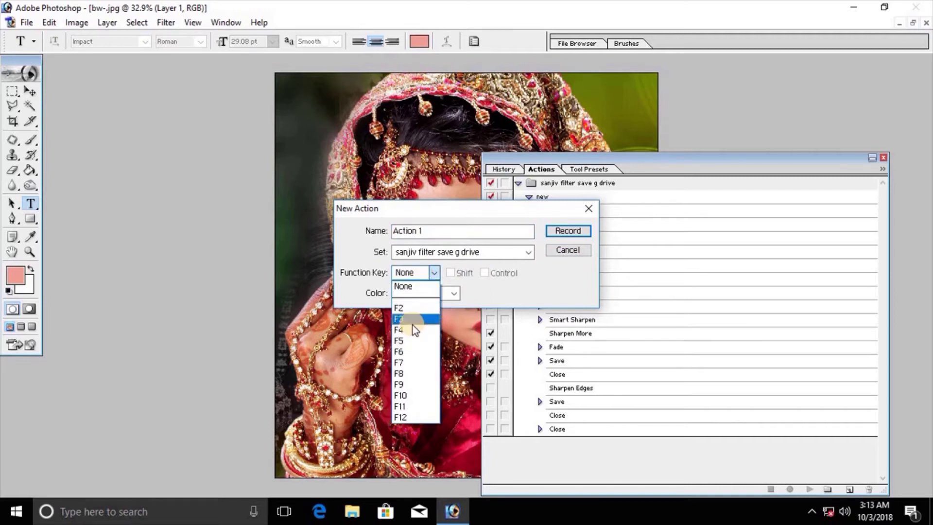
{"action": "left_click", "coordinate": [417, 351]}
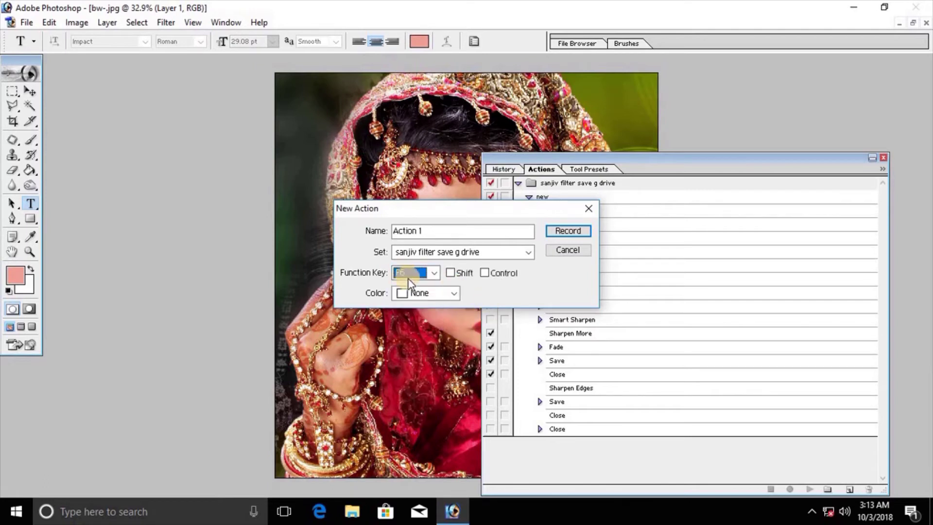
{"action": "left_click", "coordinate": [568, 231]}
{"action": "left_click_drag", "start_coordinate": [877, 161], "coordinate": [919, 117]}
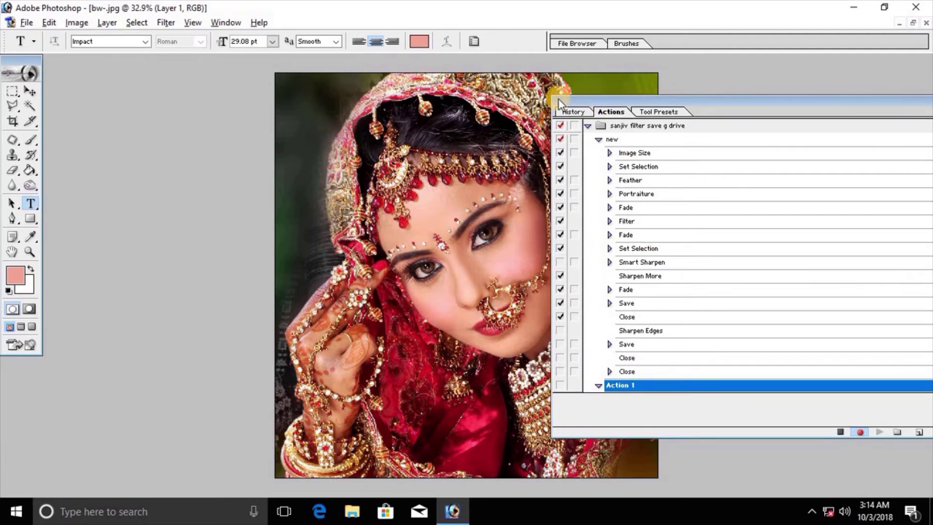
Open the Replace Color adjustment while Action 1 records.
{"action": "key", "text": "alt+i"}
{"action": "key", "text": "Down"}
{"action": "key", "text": "Right"}
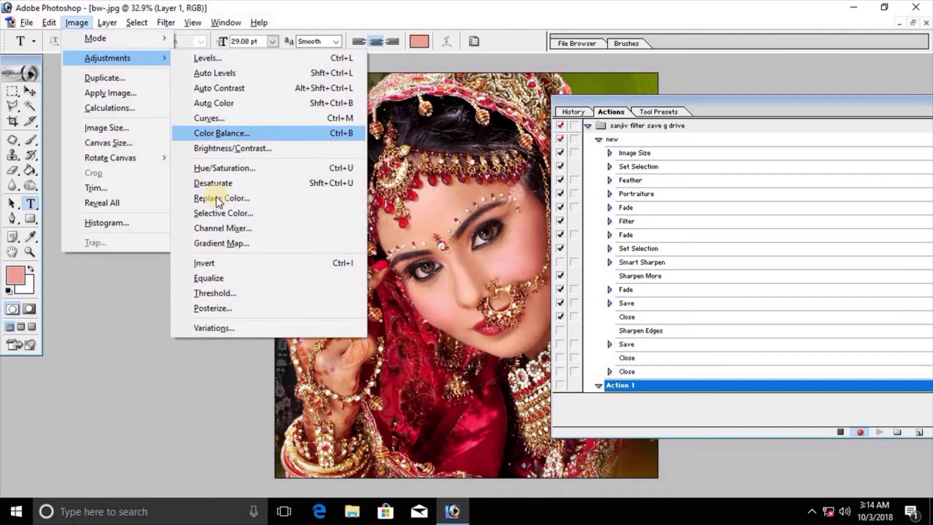
{"action": "left_click", "coordinate": [222, 200]}
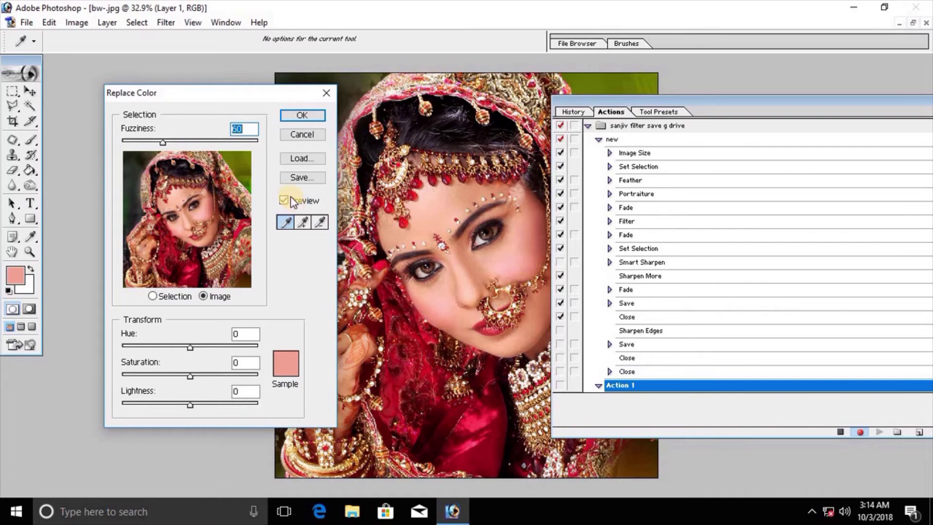
Add cheek and forehead skin to the sample at Saturation -100 and apply it.
{"action": "left_click", "coordinate": [304, 222]}
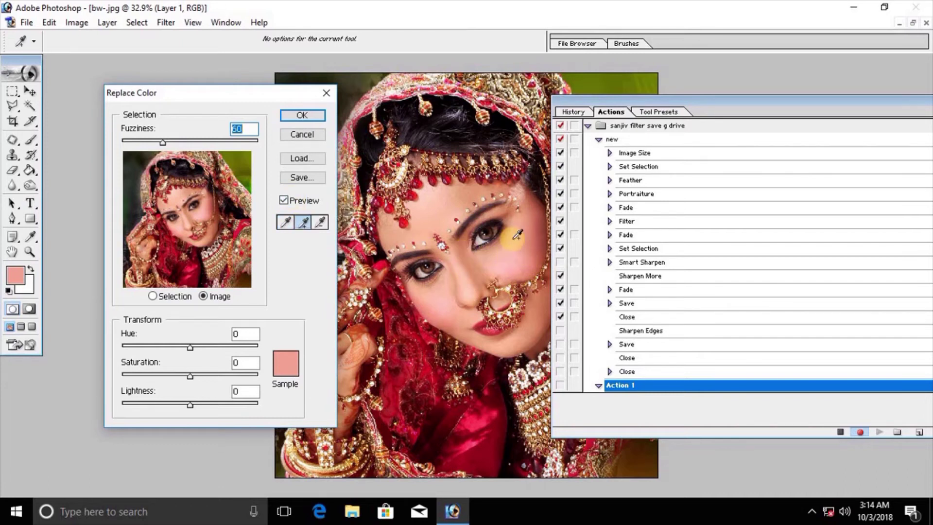
{"action": "left_click_drag", "start_coordinate": [177, 376], "coordinate": [92, 379]}
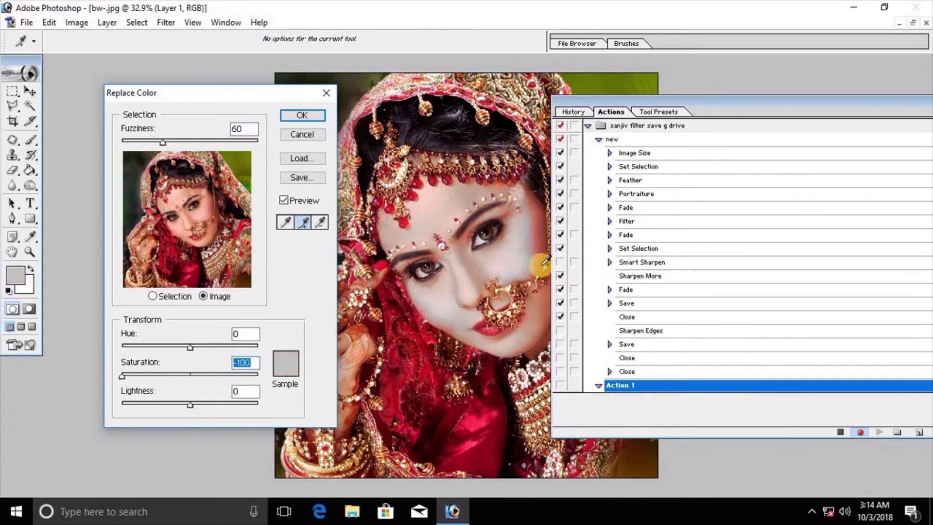
{"action": "mouse_move", "coordinate": [544, 253]}
{"action": "left_mouse_down"}
{"action": "mouse_move", "coordinate": [542, 209]}
{"action": "mouse_move", "coordinate": [431, 298]}
{"action": "mouse_move", "coordinate": [505, 239]}
{"action": "mouse_move", "coordinate": [509, 182]}
{"action": "mouse_move", "coordinate": [504, 190]}
{"action": "left_mouse_up"}
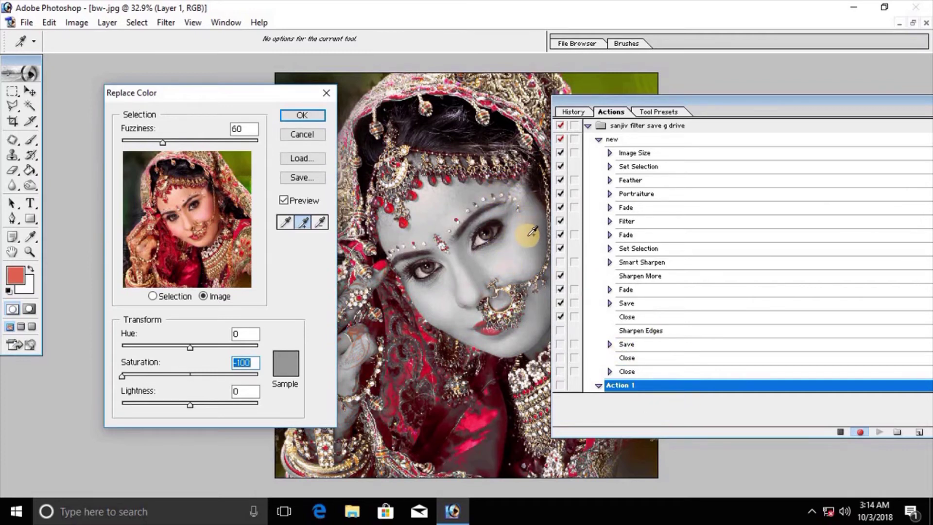
{"action": "mouse_move", "coordinate": [533, 236]}
{"action": "left_mouse_down"}
{"action": "mouse_move", "coordinate": [456, 200]}
{"action": "mouse_move", "coordinate": [530, 312]}
{"action": "left_mouse_up"}
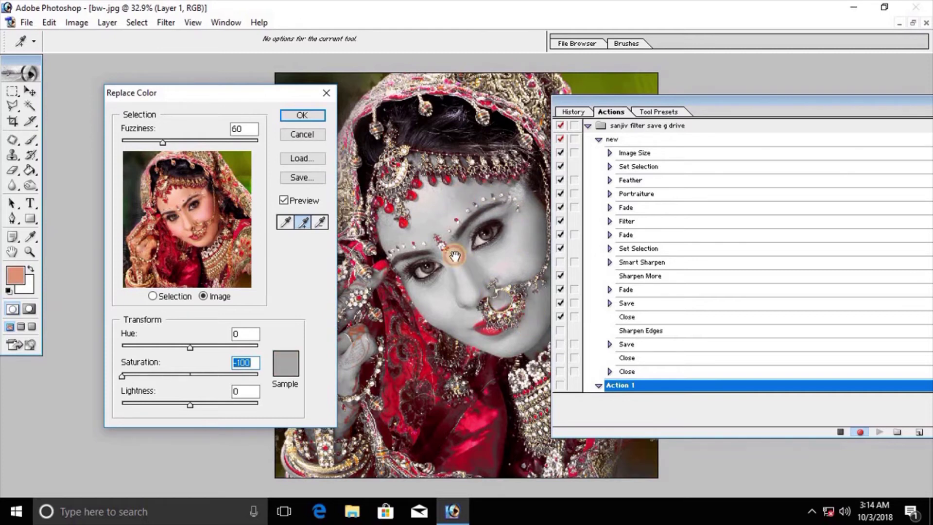
{"action": "key", "text": "Return"}
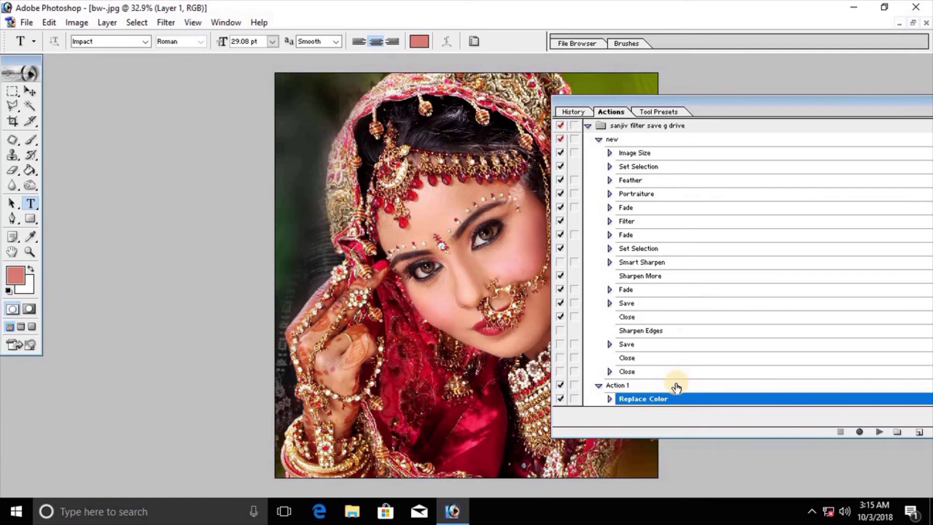
With Action 1 selected, brighten the midtones using a Curves adjustment.
{"action": "left_click", "coordinate": [836, 416]}
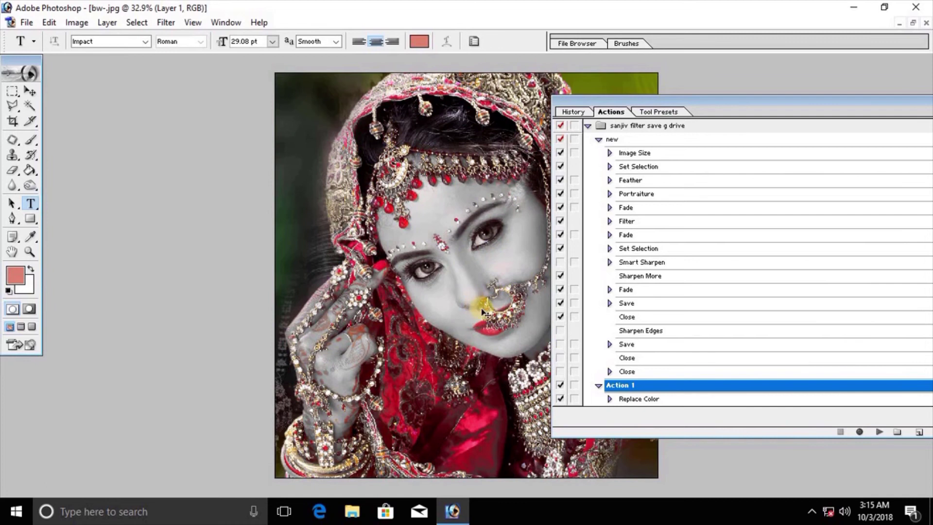
{"action": "key", "text": "ctrl+m"}
{"action": "left_click_drag", "start_coordinate": [743, 389], "coordinate": [743, 387]}
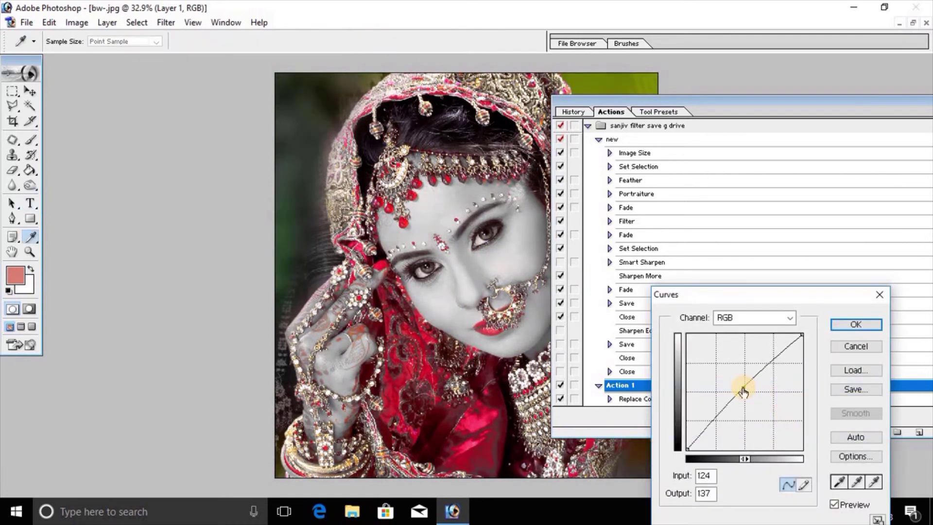
{"action": "key", "text": "Return"}
Apply Brightness/Contrast with contrast +15 and brightness -3.
{"action": "key", "text": "alt+i"}
{"action": "key", "text": "a"}
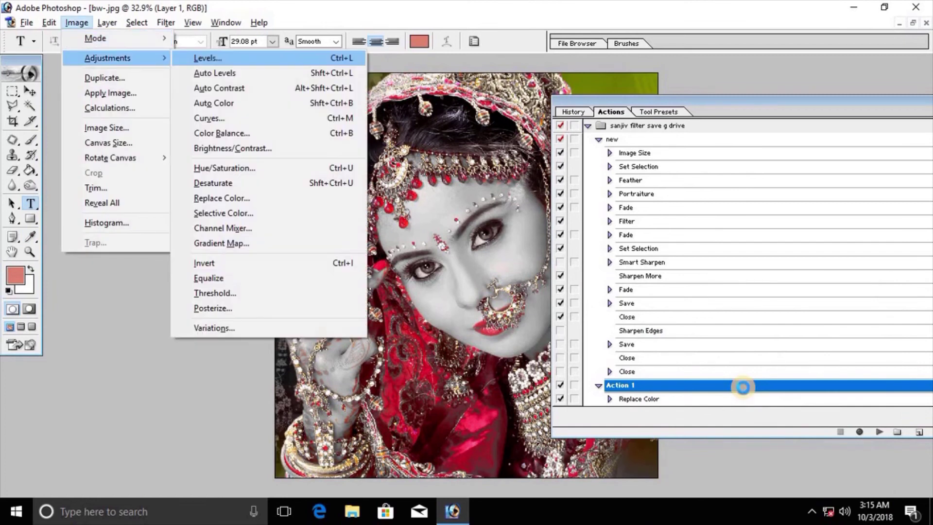
{"action": "key", "text": "c"}
{"action": "left_click", "coordinate": [666, 329]}
{"action": "left_click_drag", "start_coordinate": [665, 331], "coordinate": [661, 331]}
{"action": "left_click", "coordinate": [649, 296]}
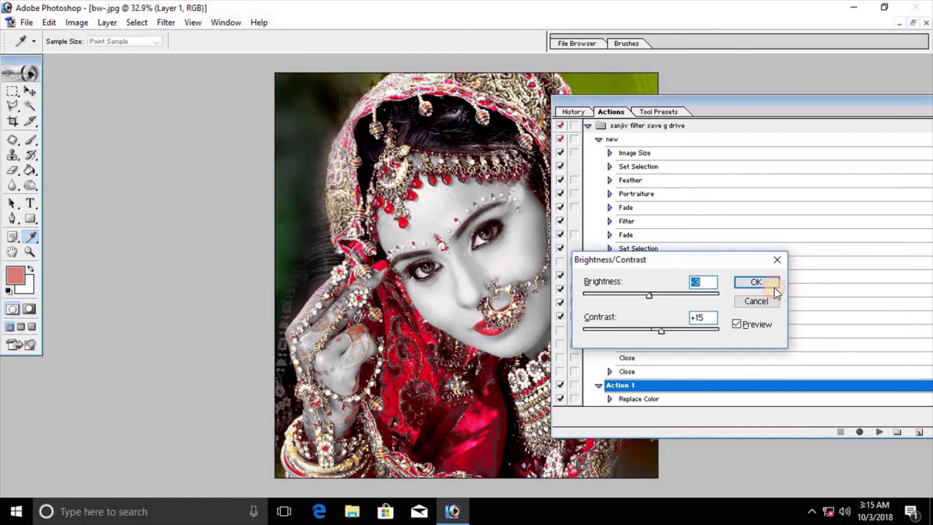
{"action": "left_click", "coordinate": [766, 307]}
{"action": "key", "text": "t"}
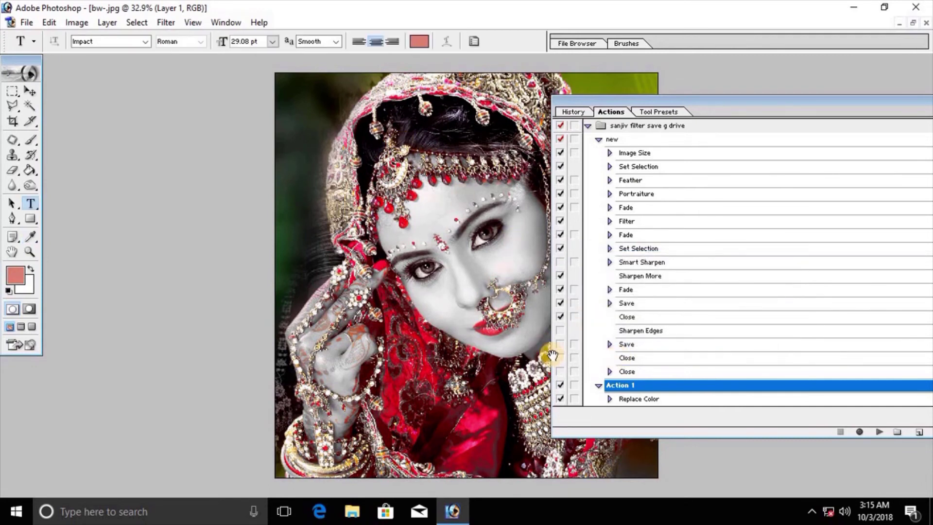
Zoom in on the face, refit the view, then open and cancel Replace Color.
{"action": "left_click_drag", "start_coordinate": [409, 188], "coordinate": [568, 381]}
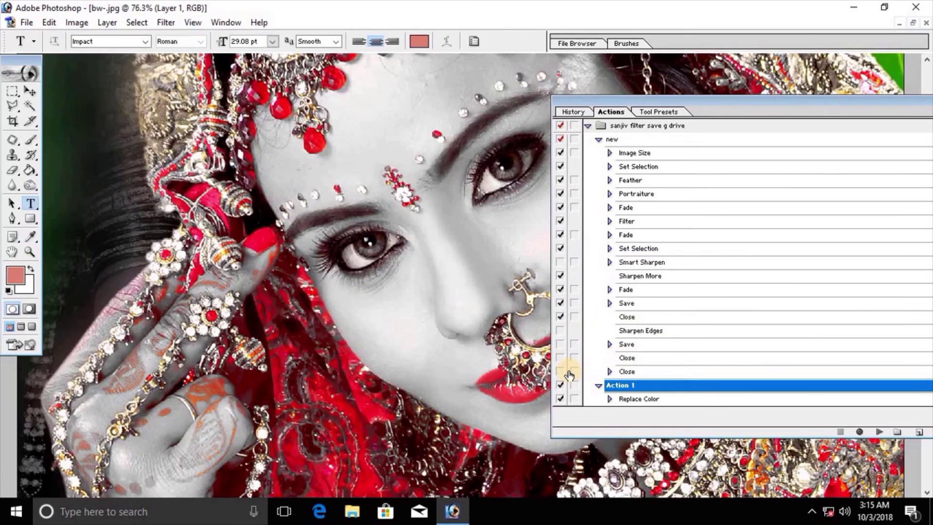
{"action": "key", "text": "ctrl+0"}
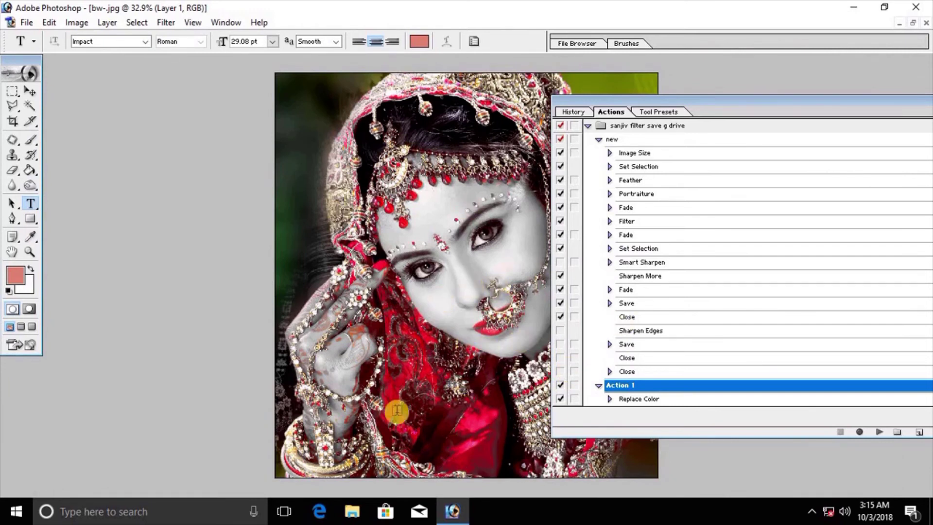
{"action": "left_click", "coordinate": [76, 23]}
{"action": "mouse_move", "coordinate": [106, 57]}
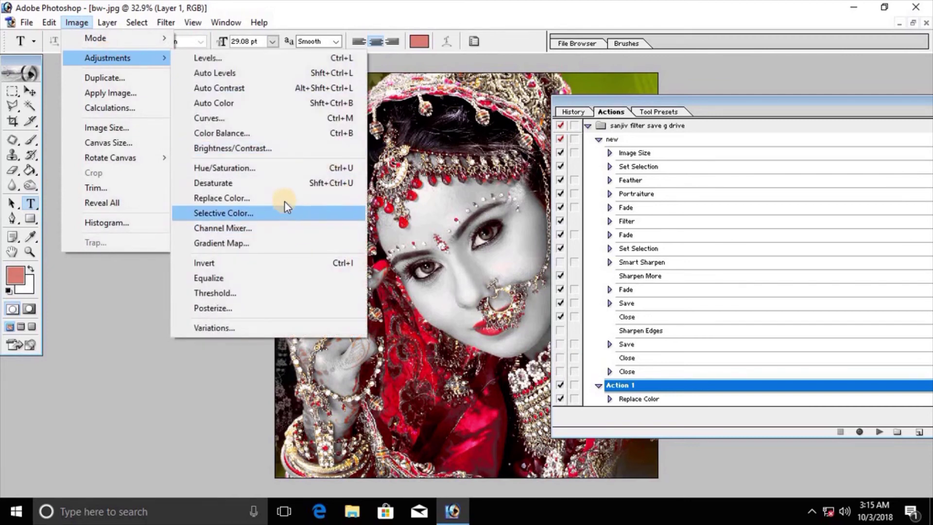
{"action": "left_click", "coordinate": [326, 199]}
{"action": "left_click_drag", "start_coordinate": [234, 94], "coordinate": [772, 122]}
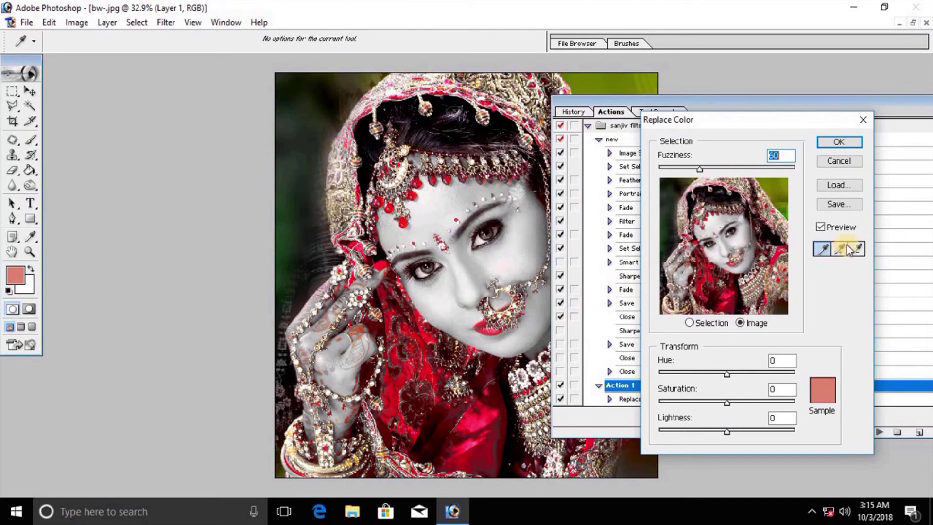
{"action": "left_click", "coordinate": [846, 164]}
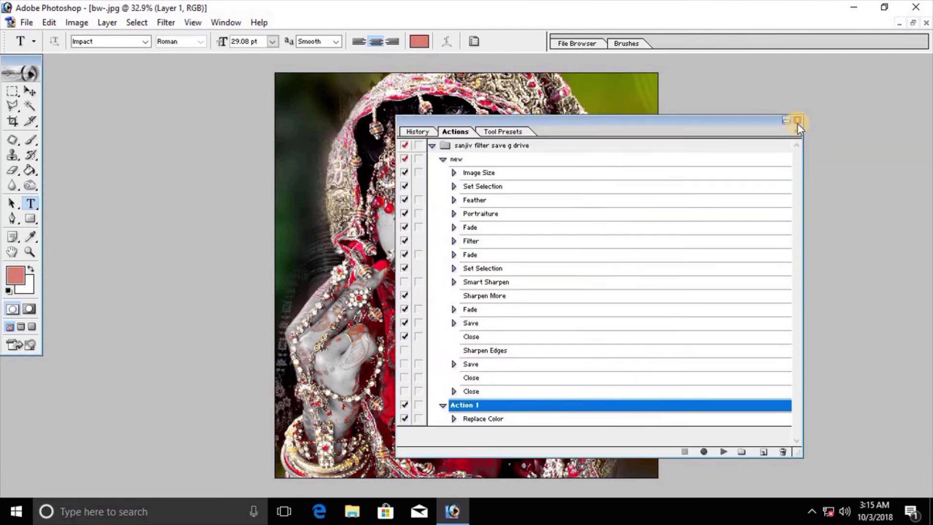
Close the Actions panel and show the Layers panel via Window > Layers.
{"action": "left_click", "coordinate": [798, 121]}
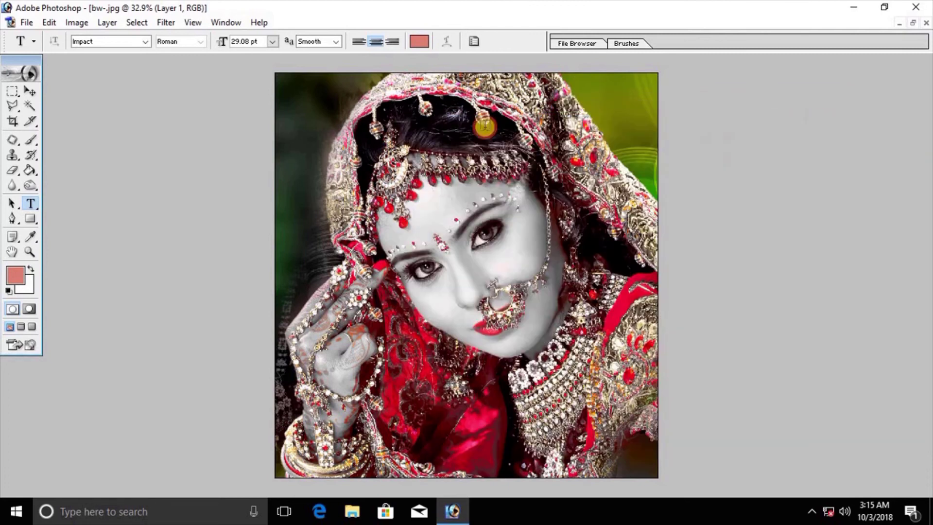
{"action": "left_click", "coordinate": [226, 23]}
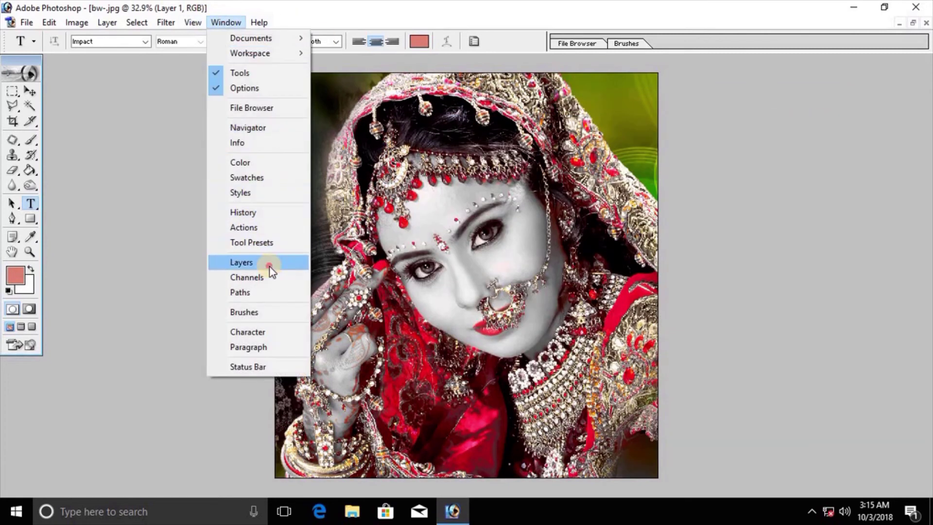
{"action": "left_click", "coordinate": [269, 267]}
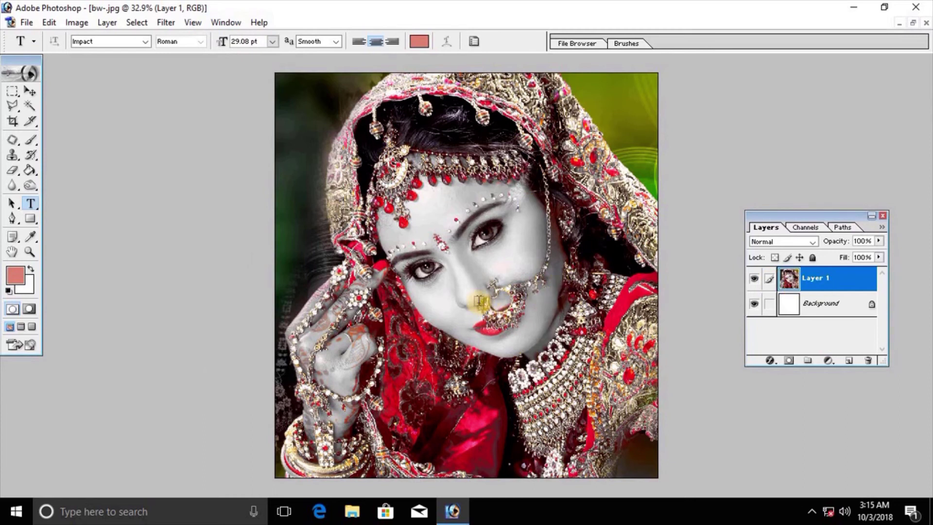
Select all of Layer 1, then copy and paste it as a new Layer 2.
{"action": "key", "text": "ctrl+a"}
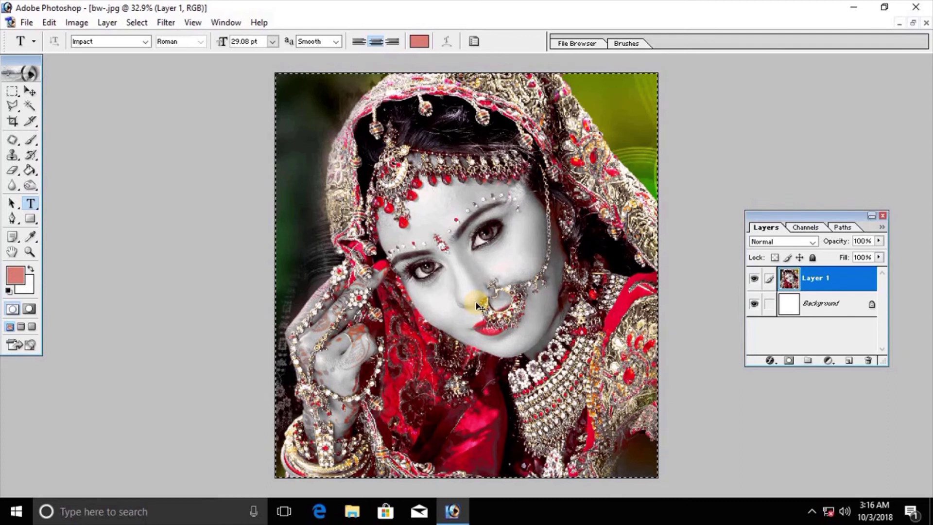
{"action": "key", "text": "ctrl+c"}
{"action": "key", "text": "ctrl+v"}
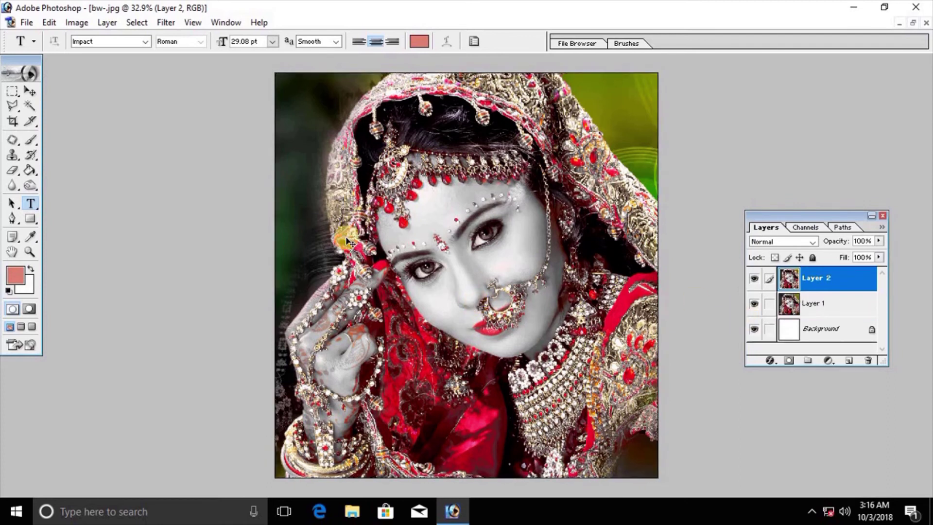
{"action": "left_click", "coordinate": [76, 23]}
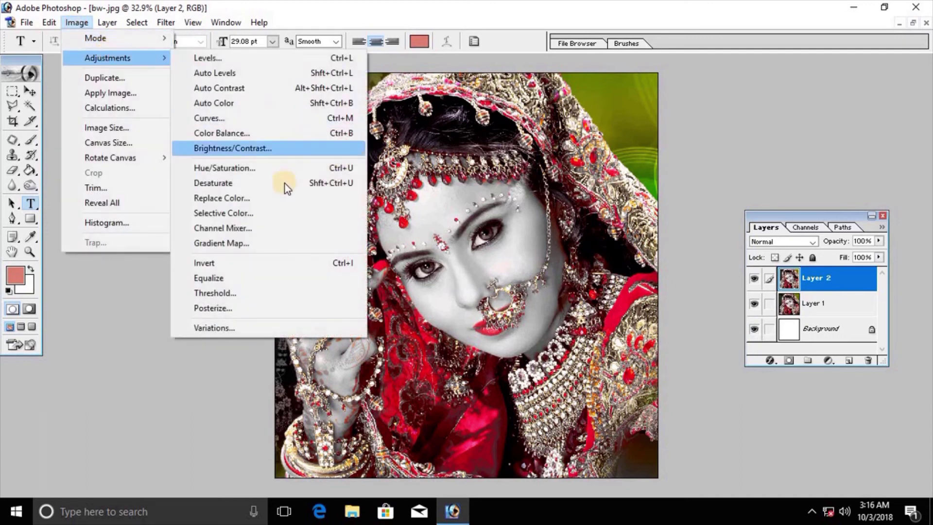
In Replace Color, sample the red dress and add its darker folds to the range.
{"action": "left_click", "coordinate": [295, 197]}
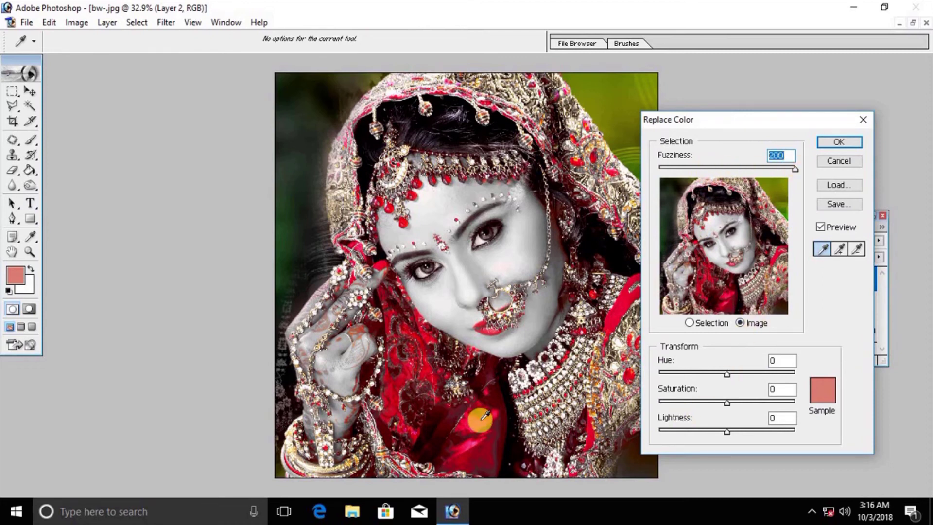
{"action": "left_click", "coordinate": [610, 312]}
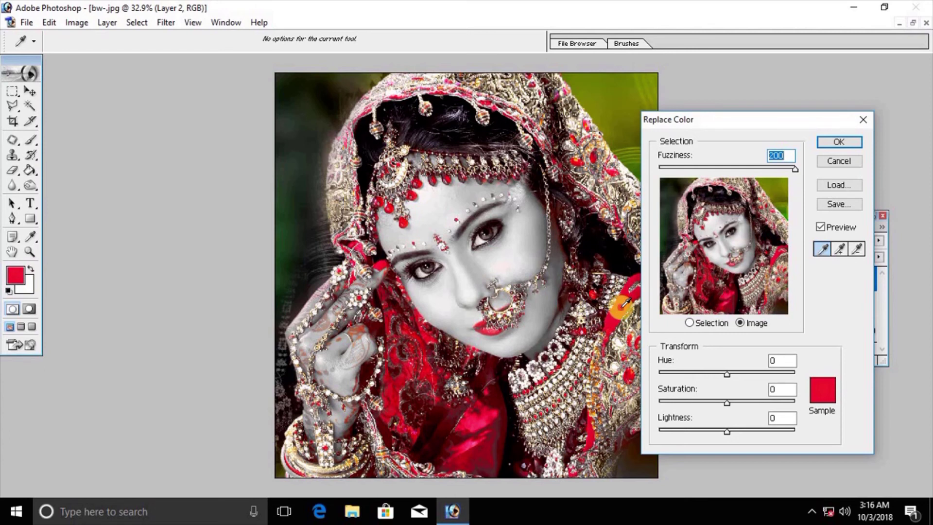
{"action": "mouse_move", "coordinate": [745, 375]}
{"action": "left_mouse_down"}
{"action": "mouse_move", "coordinate": [752, 376]}
{"action": "mouse_move", "coordinate": [659, 368]}
{"action": "mouse_move", "coordinate": [769, 373]}
{"action": "left_mouse_up"}
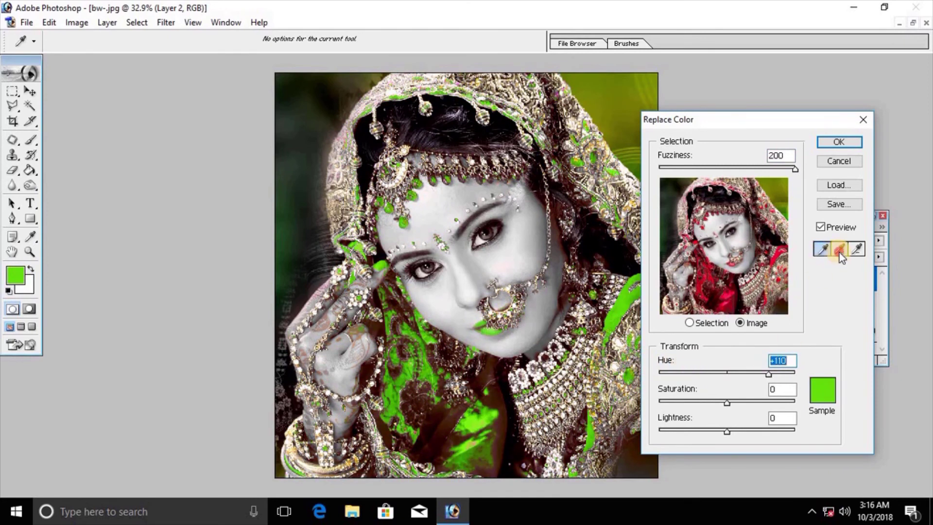
{"action": "left_click", "coordinate": [459, 417]}
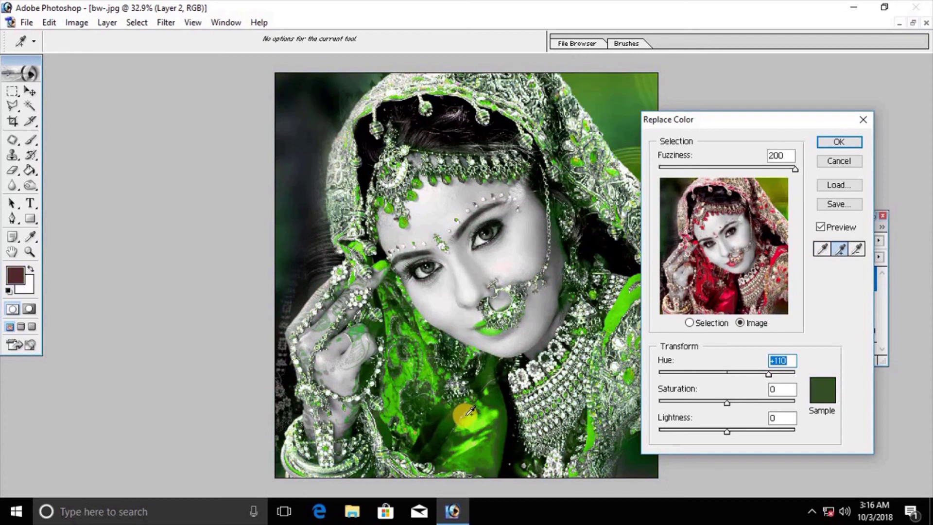
{"action": "left_click", "coordinate": [481, 416]}
{"action": "left_click", "coordinate": [483, 413]}
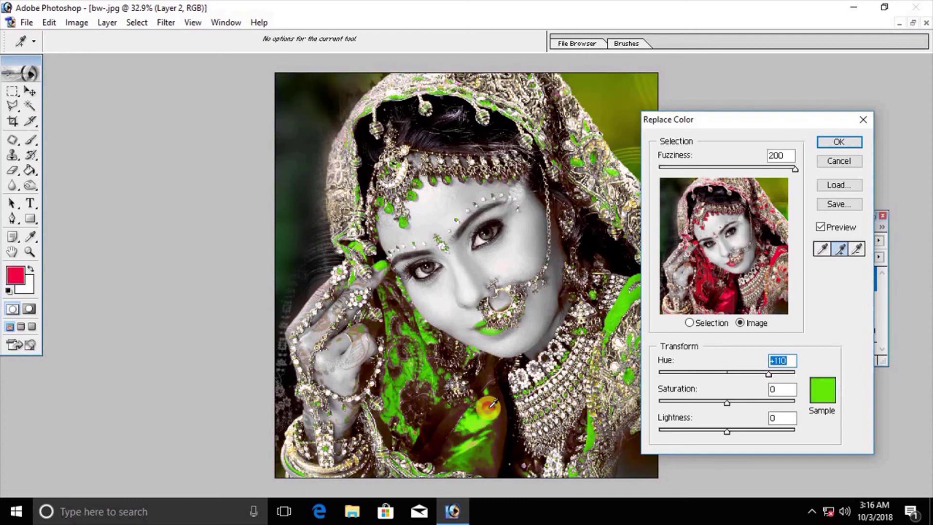
{"action": "left_click", "coordinate": [510, 393]}
{"action": "left_click", "coordinate": [487, 329]}
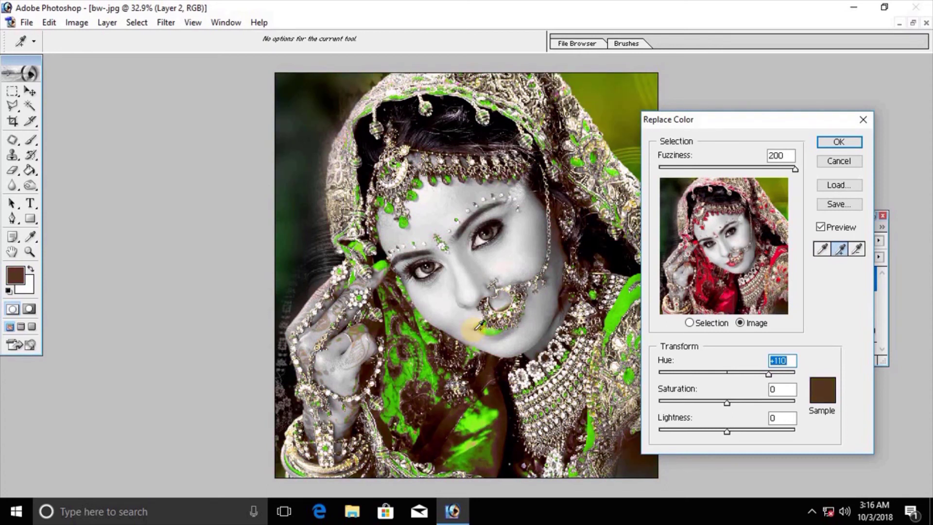
Shift the sampled reds to magenta at Hue -36, apply, and fit the portrait to the window.
{"action": "left_click", "coordinate": [480, 328]}
{"action": "left_click_drag", "start_coordinate": [768, 373], "coordinate": [713, 379]}
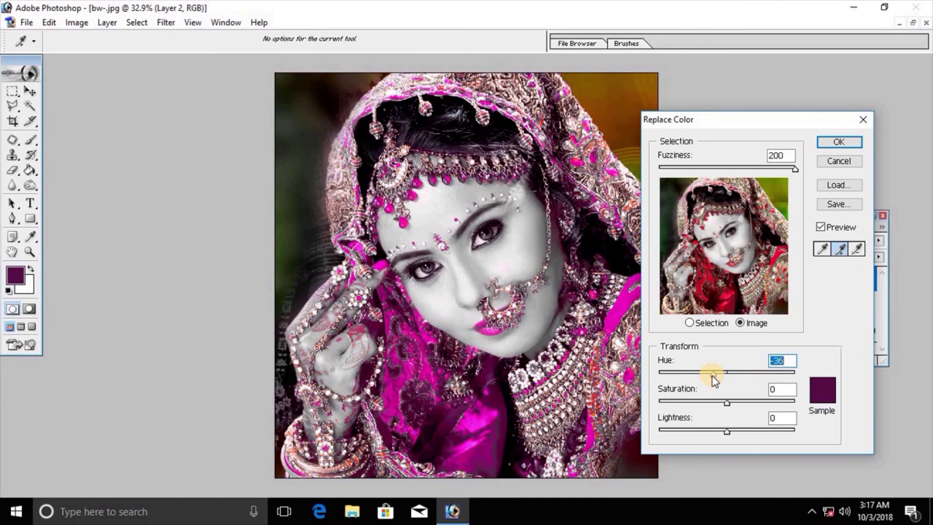
{"action": "left_click", "coordinate": [849, 146]}
{"action": "key", "text": "t"}
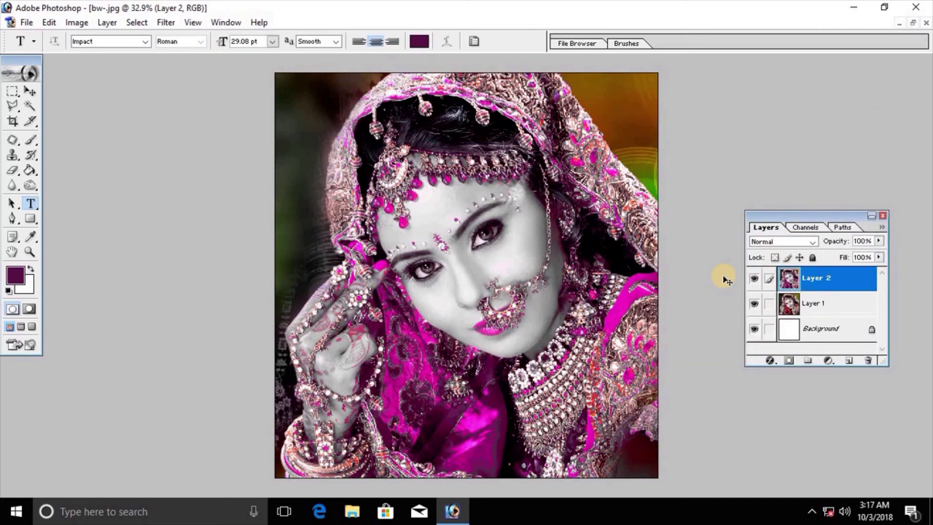
{"action": "key", "text": "ctrl+minus"}
{"action": "key", "text": "ctrl+minus"}
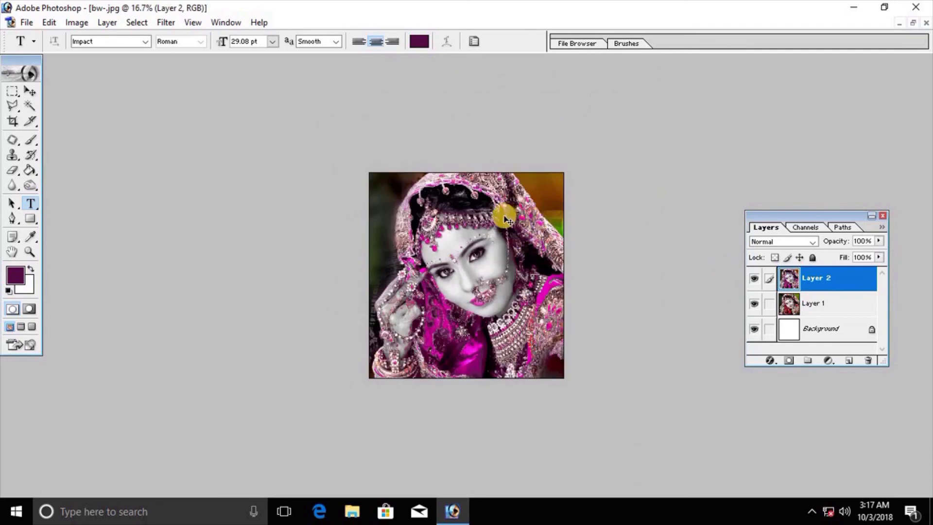
{"action": "key", "text": "ctrl+0"}
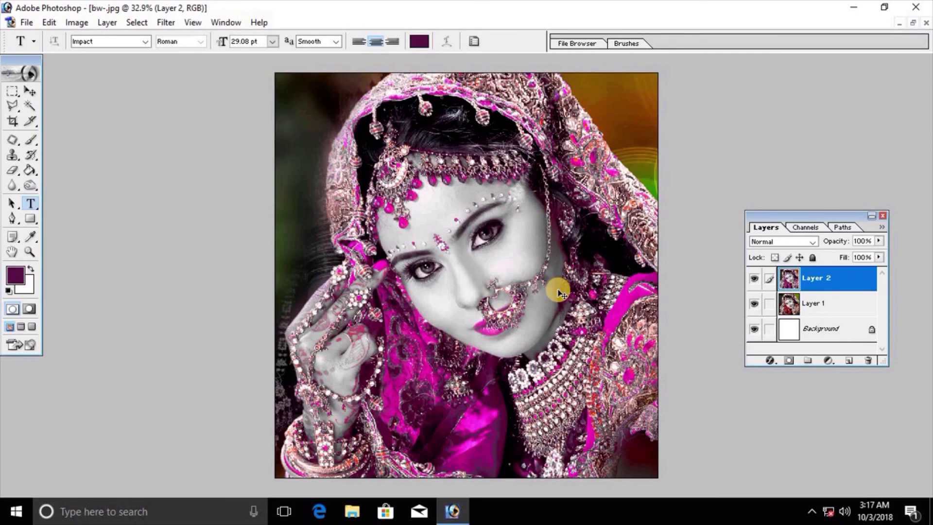
{"action": "left_click", "coordinate": [26, 23]}
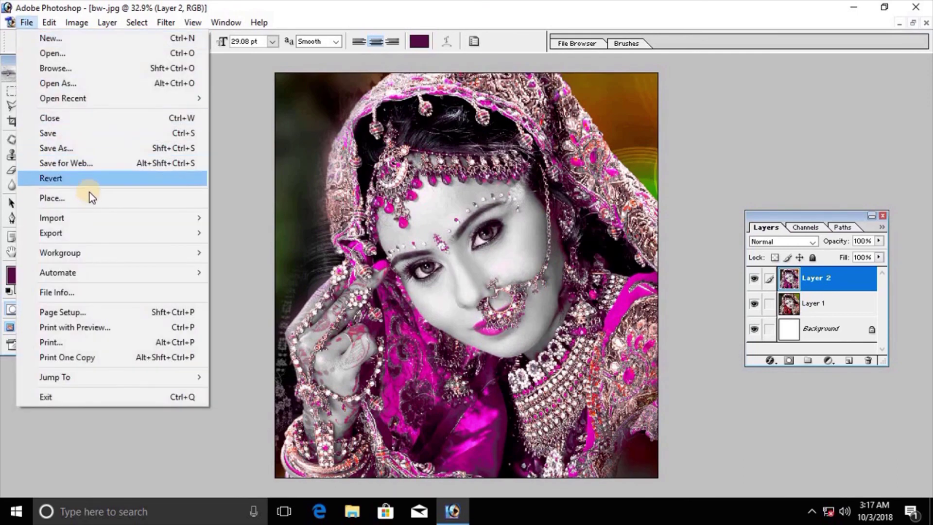
Save the image as a JPEG copy named bw- copy.jpg.
{"action": "left_click", "coordinate": [94, 149]}
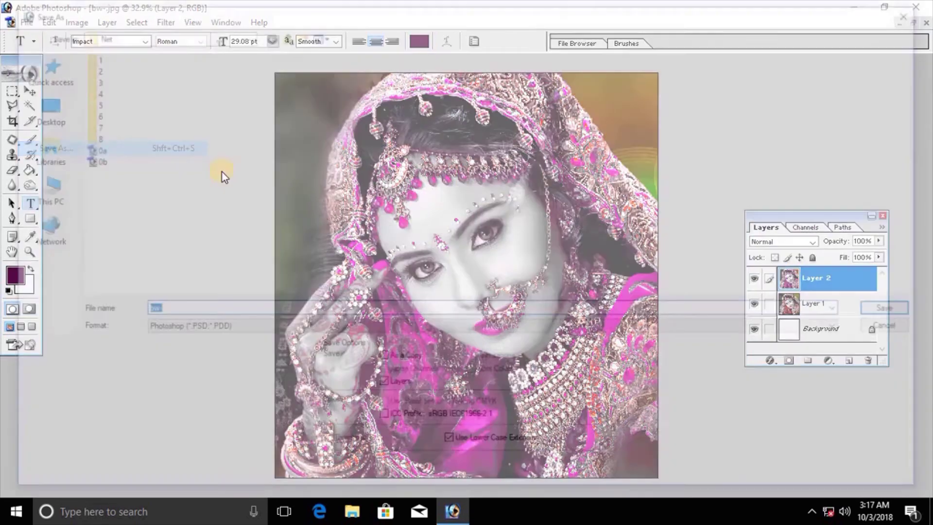
{"action": "left_click", "coordinate": [263, 329]}
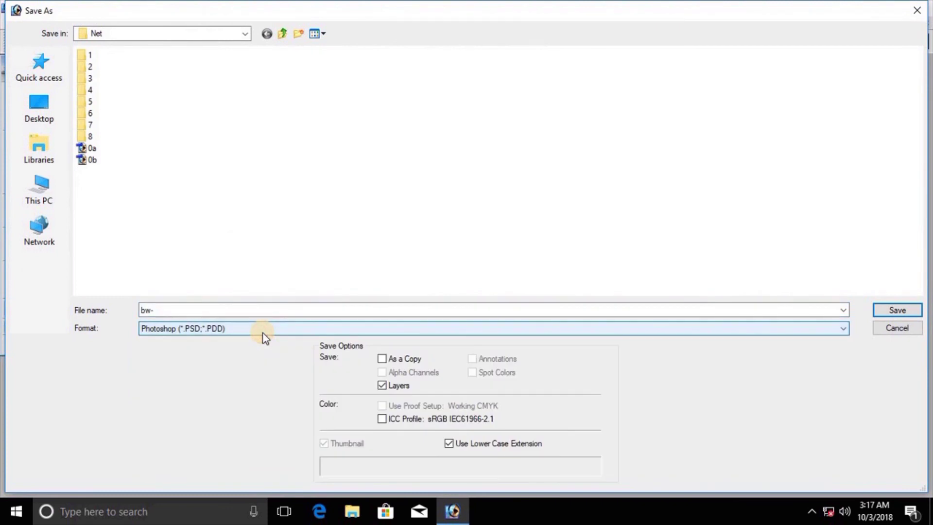
{"action": "left_click", "coordinate": [263, 333]}
{"action": "left_click", "coordinate": [262, 333]}
{"action": "key", "text": "j"}
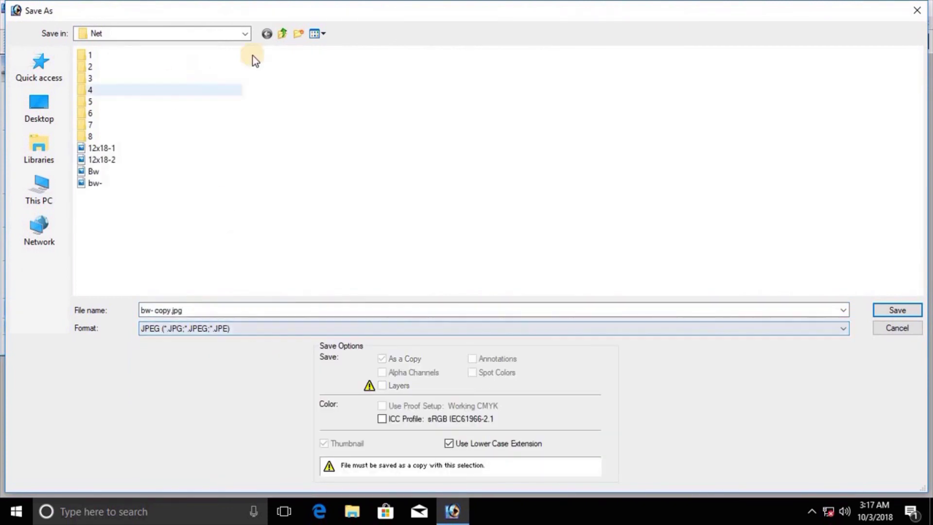
{"action": "left_click", "coordinate": [280, 34]}
{"action": "key", "text": "Return"}
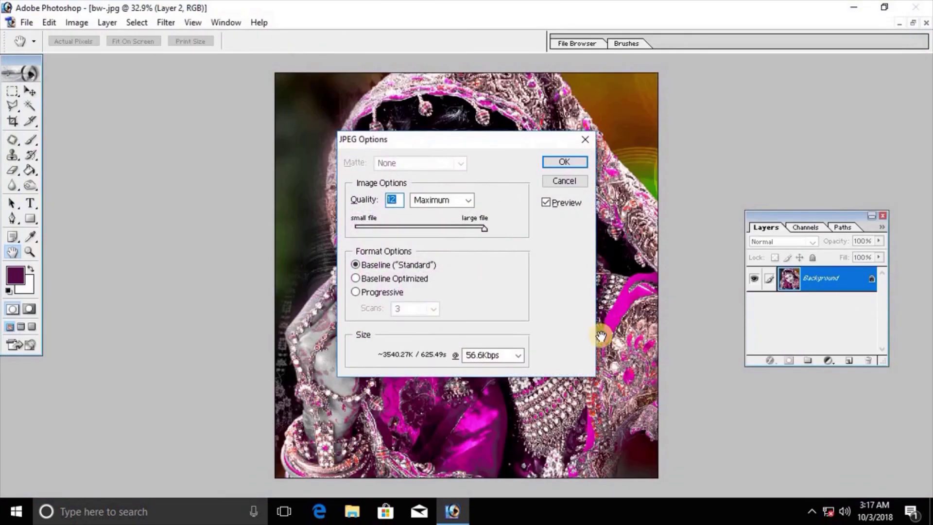
Accept JPEG options at Quality 12 Maximum with a 2MBps size estimate.
{"action": "left_click", "coordinate": [494, 360]}
{"action": "left_click", "coordinate": [499, 474]}
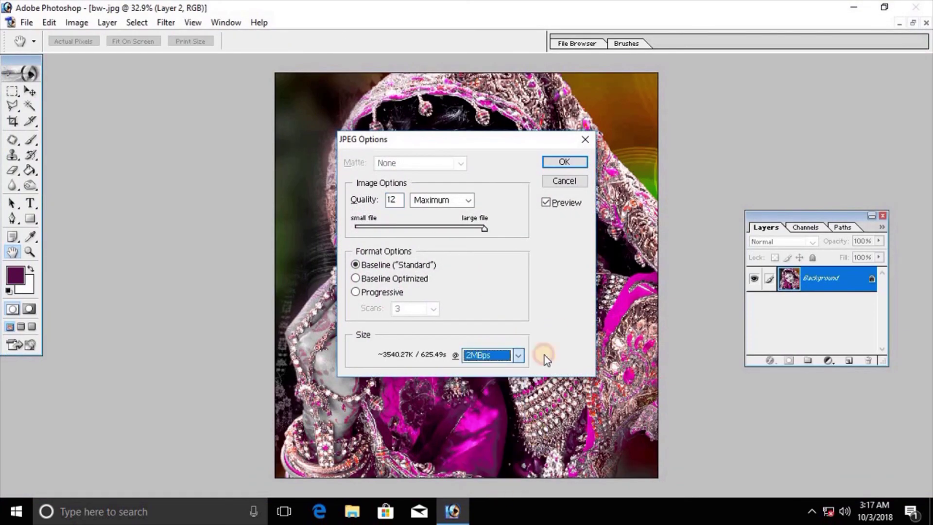
{"action": "left_click", "coordinate": [576, 163]}
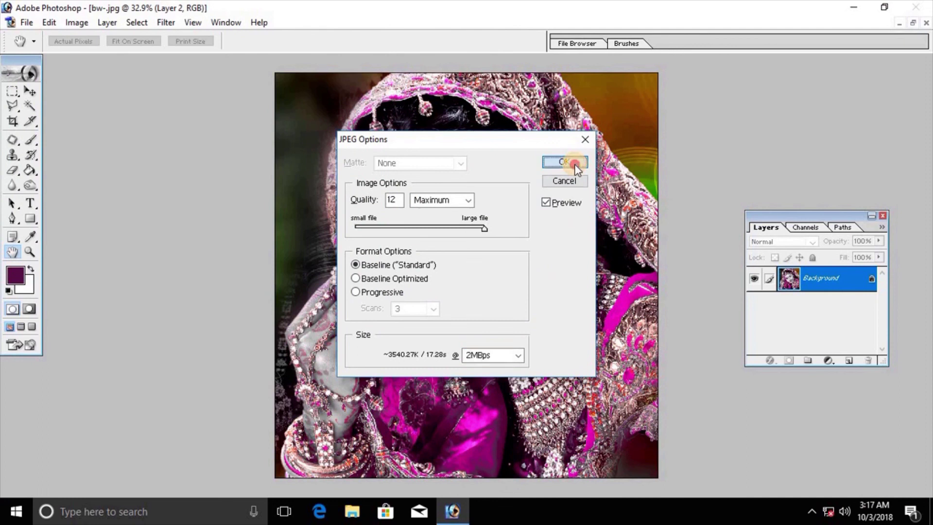
{"action": "left_click", "coordinate": [489, 355]}
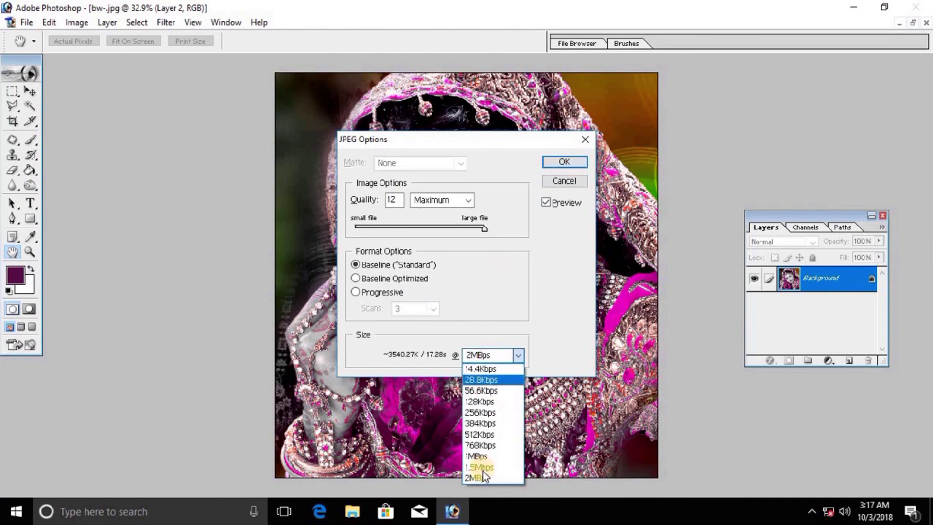
{"action": "left_click", "coordinate": [486, 477]}
{"action": "left_click", "coordinate": [448, 204]}
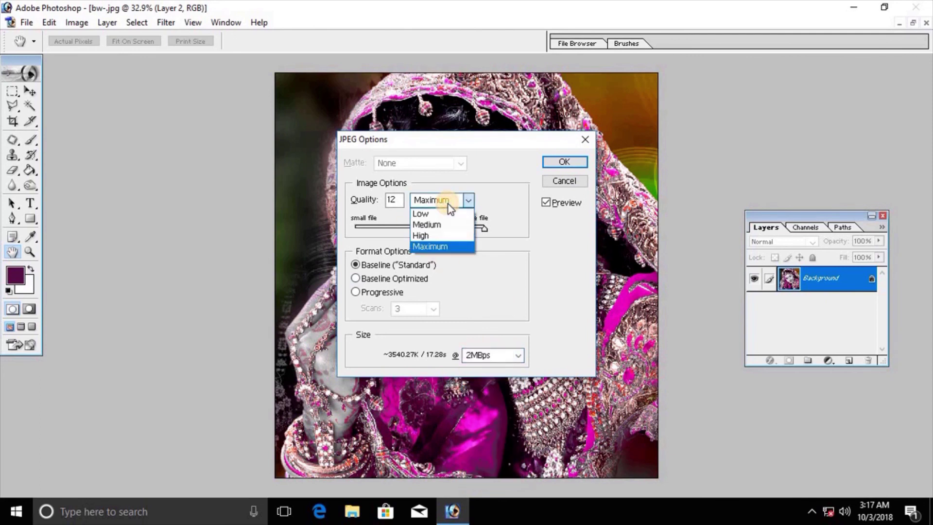
{"action": "left_click", "coordinate": [563, 161]}
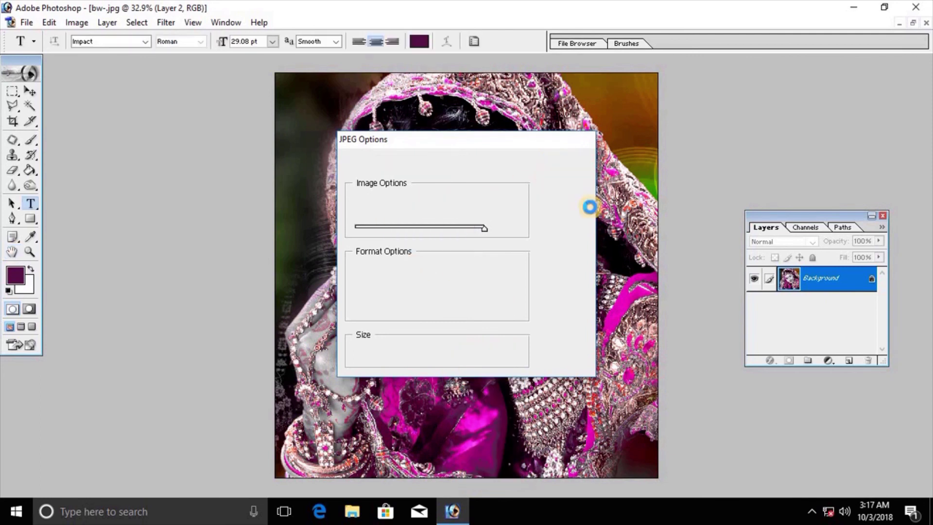